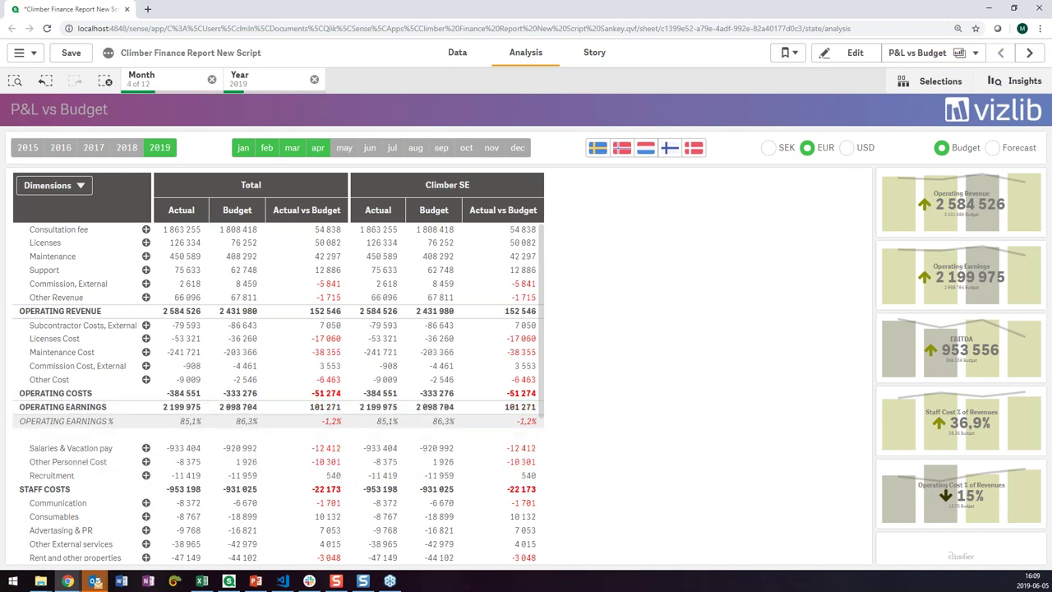
Return to the P&L vs Budget sheet and toggle April off and back on in the month selection
key("alt+Tab")
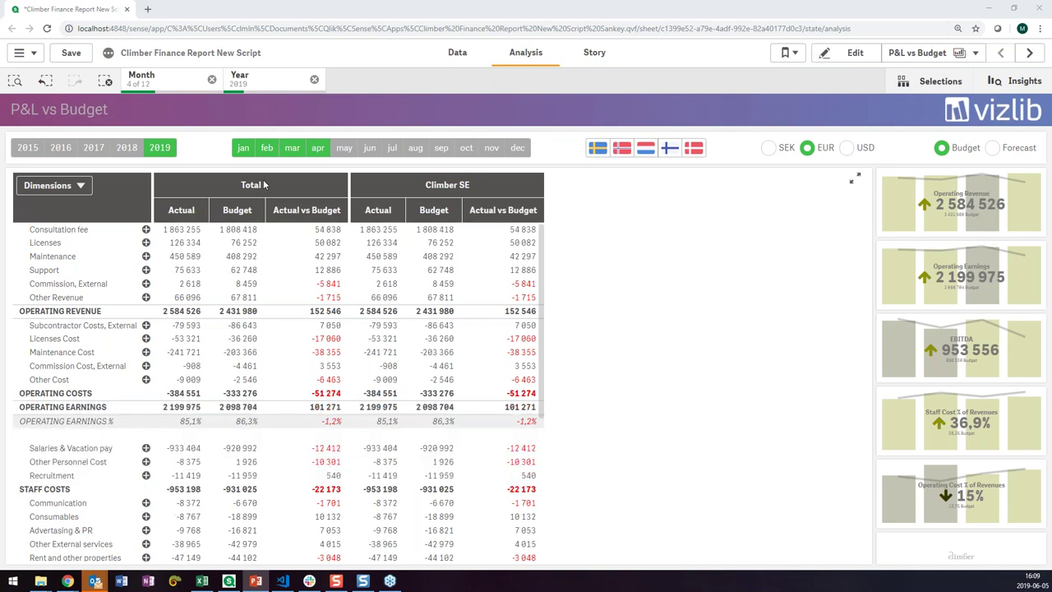
left_click(318, 150)
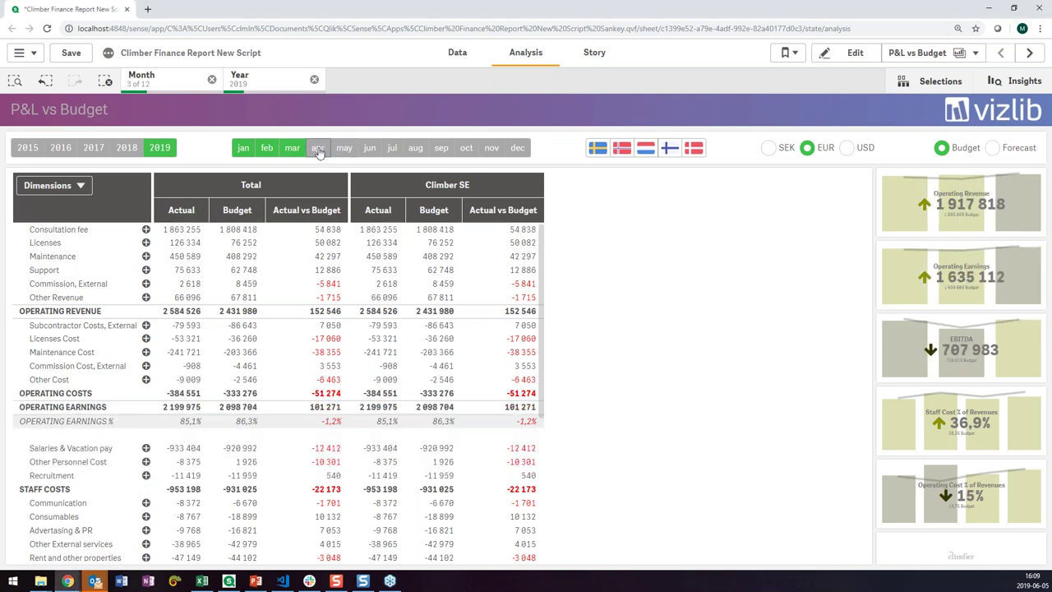
left_click(319, 150)
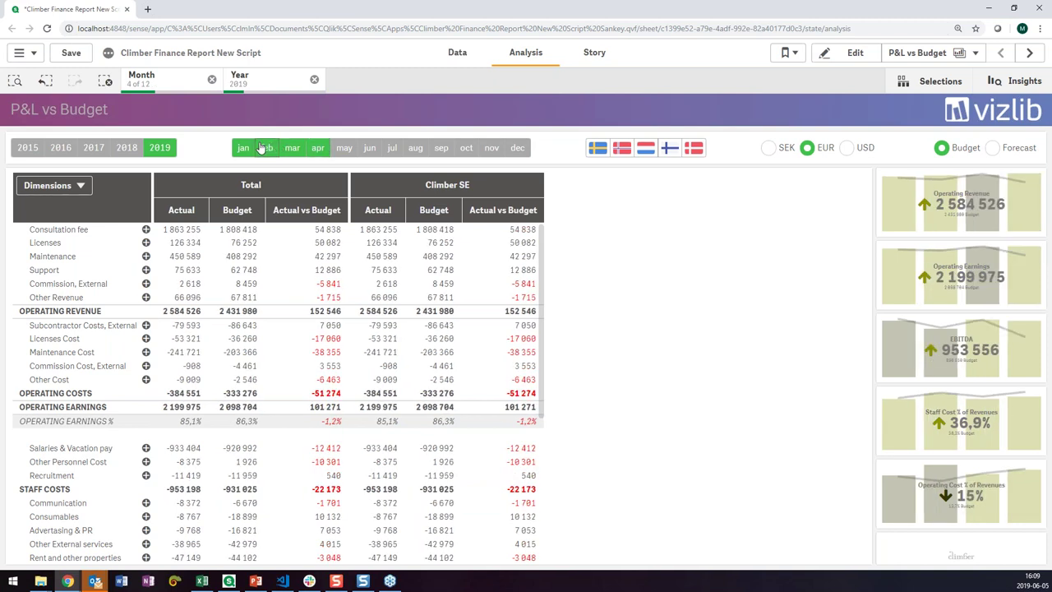
Preview the report in SEK and return it to EUR, and compare against Forecast before restoring Budget
left_click(768, 149)
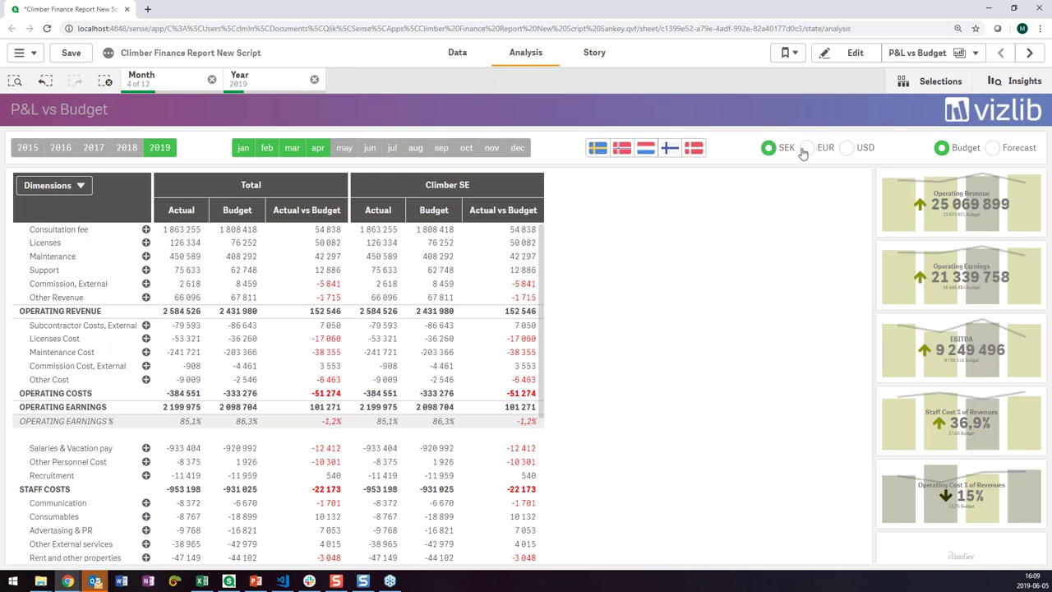
left_click(808, 149)
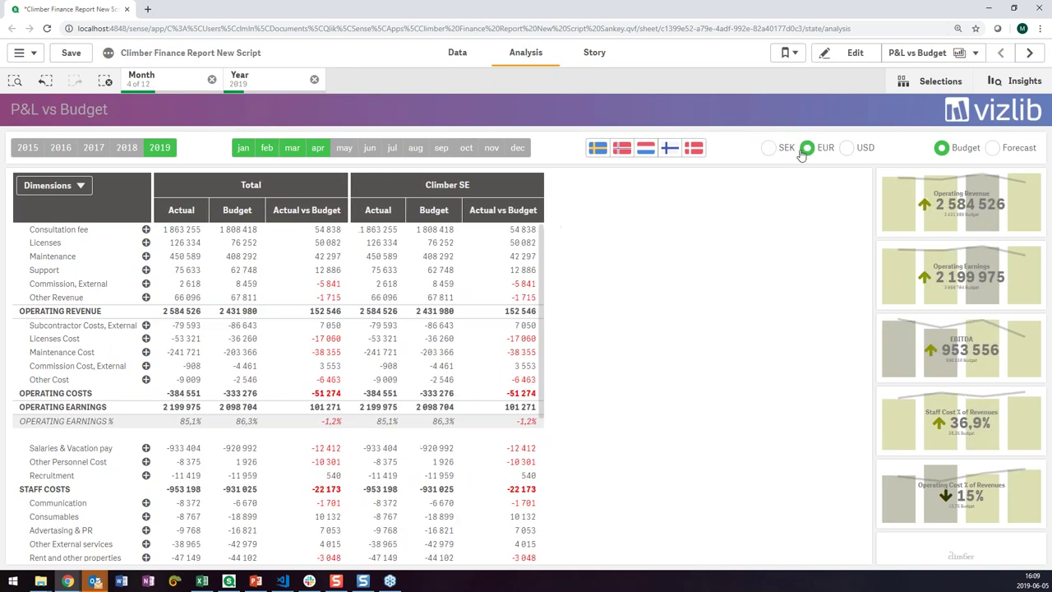
left_click(993, 151)
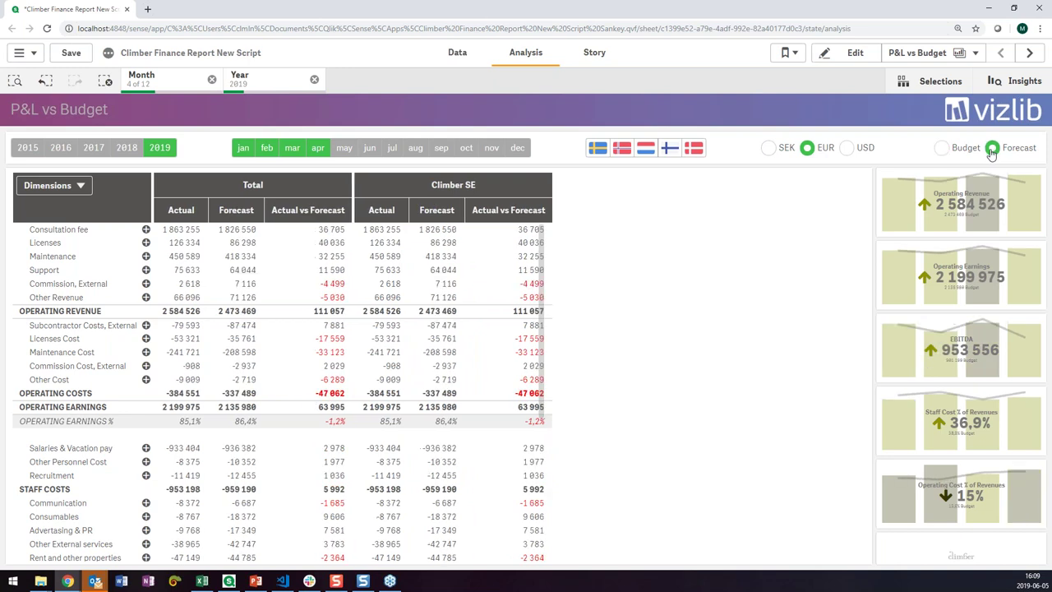
left_click(948, 151)
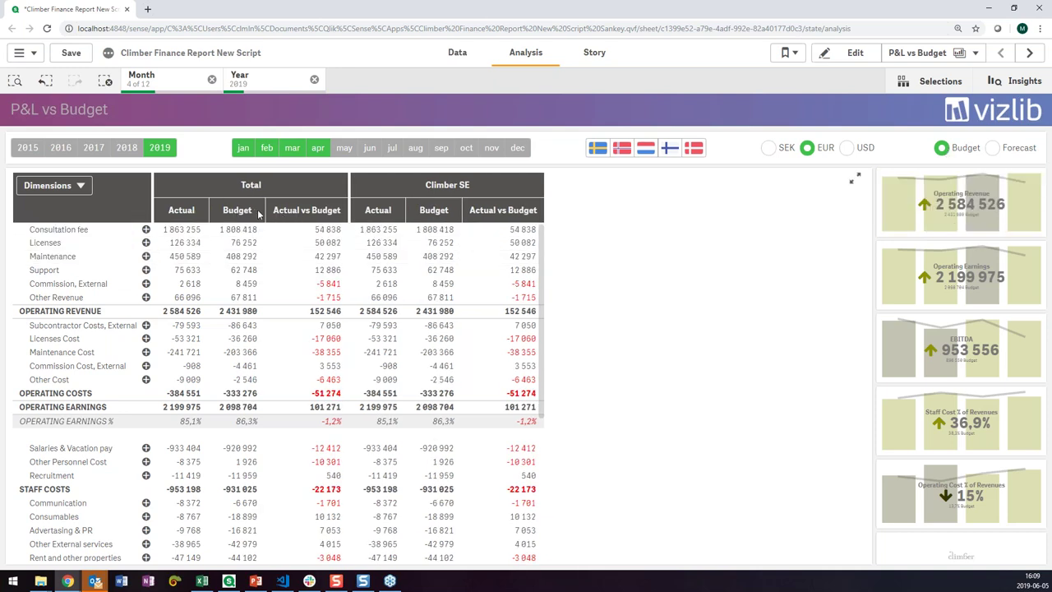
Drill into Consultation fee through QlikView and Sweden, and collapse the levels beneath the project rows again
left_click(147, 232)
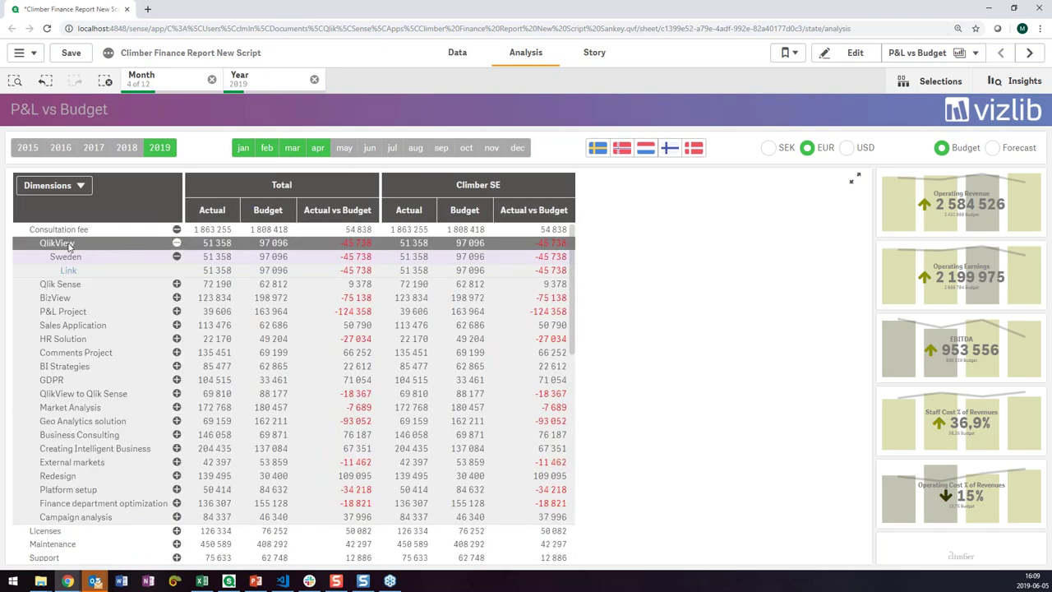
left_click(177, 256)
left_click(177, 243)
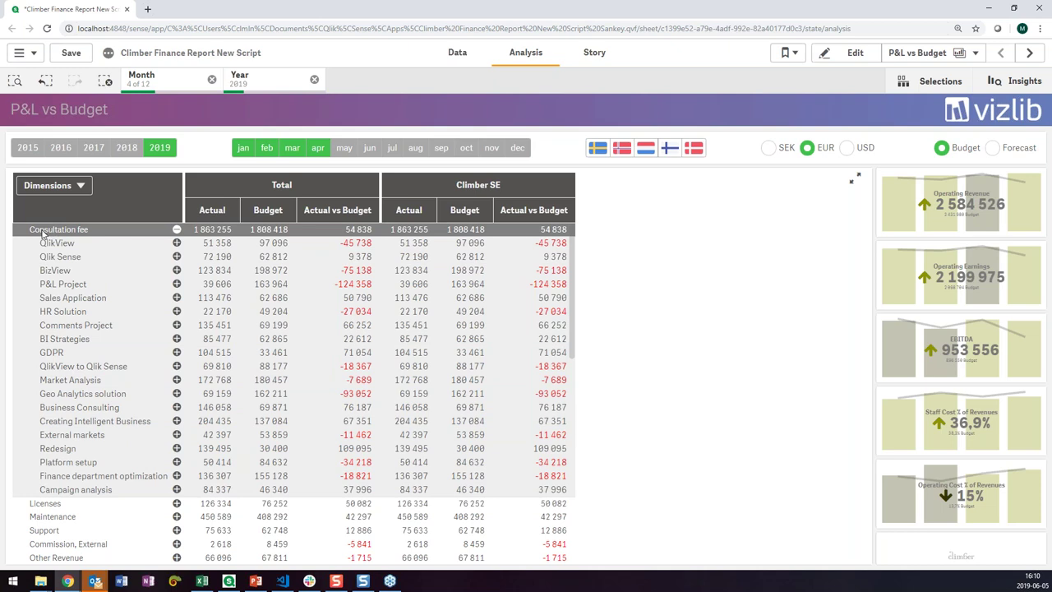
Replace the Project Name sub-row dimension with AccountNumberName and collapse the Consultation fee breakdown
left_click(57, 185)
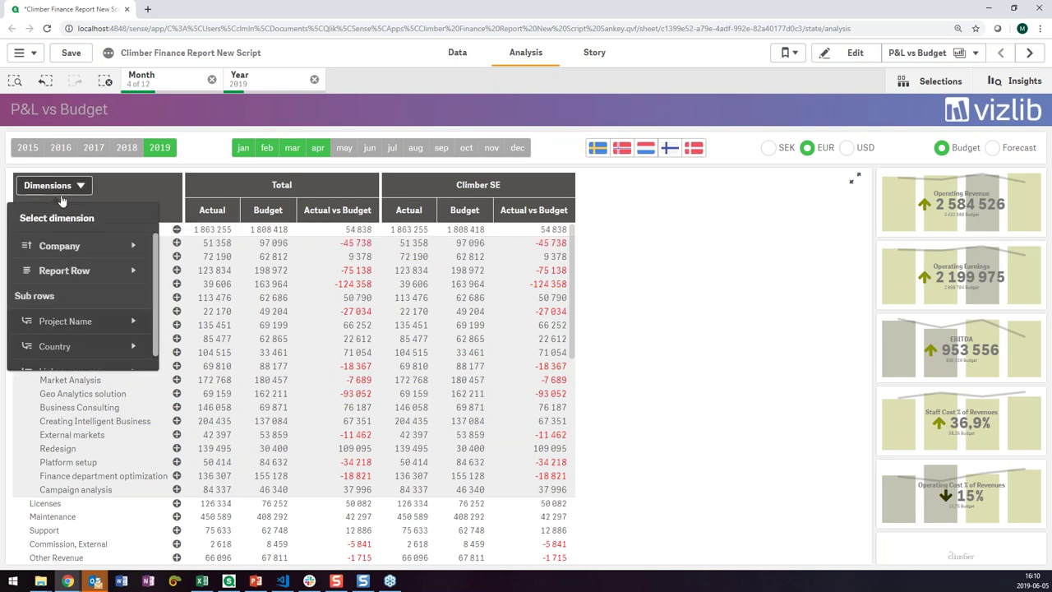
left_click(91, 325)
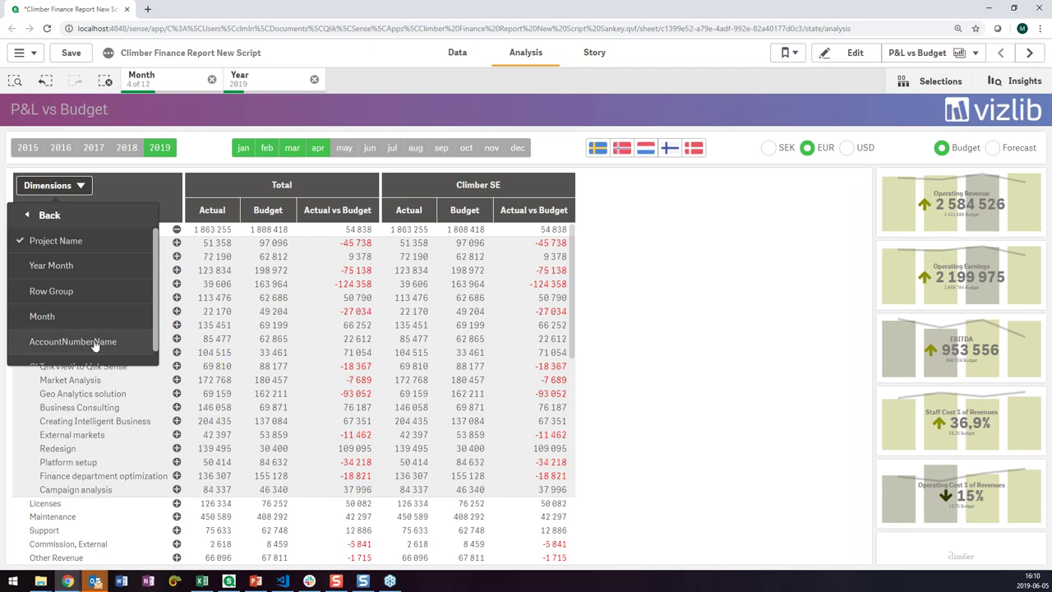
left_click(95, 344)
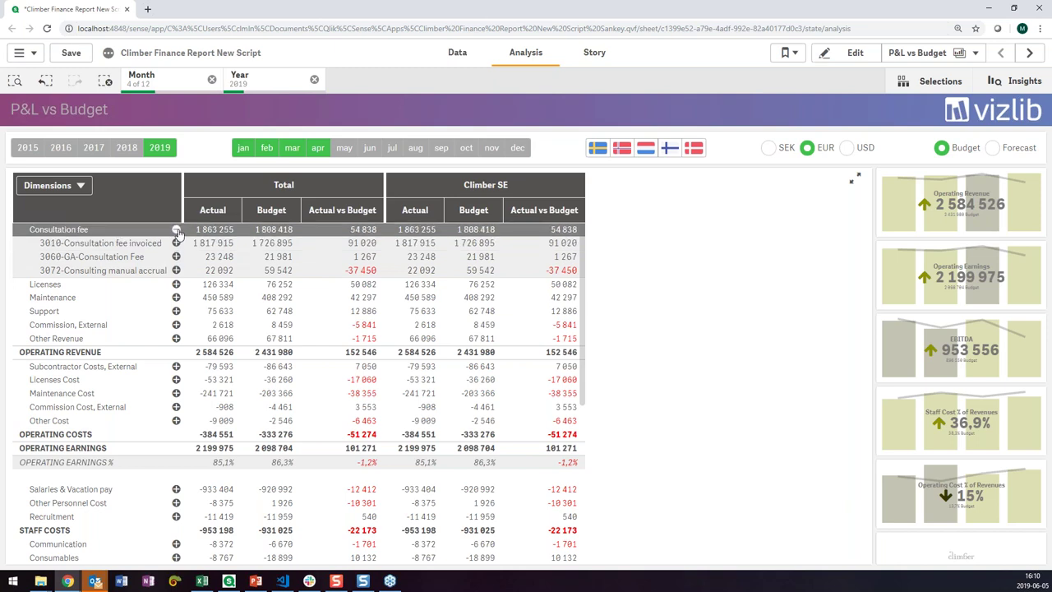
left_click(176, 230)
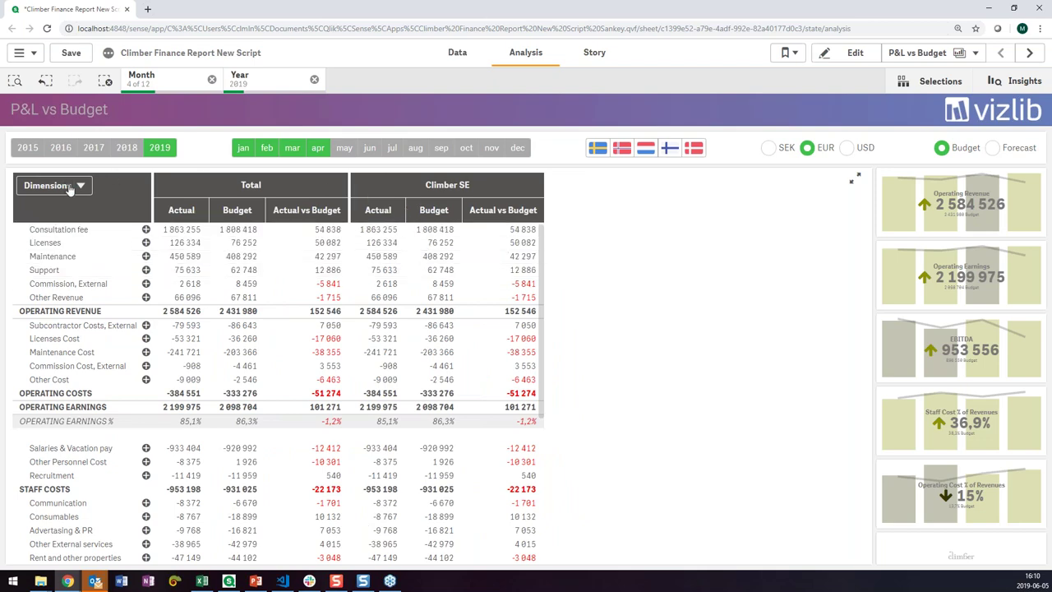
Change the P&L table's main row dimension from Report Row to Row Group
scroll(123, 332, "down", 3)
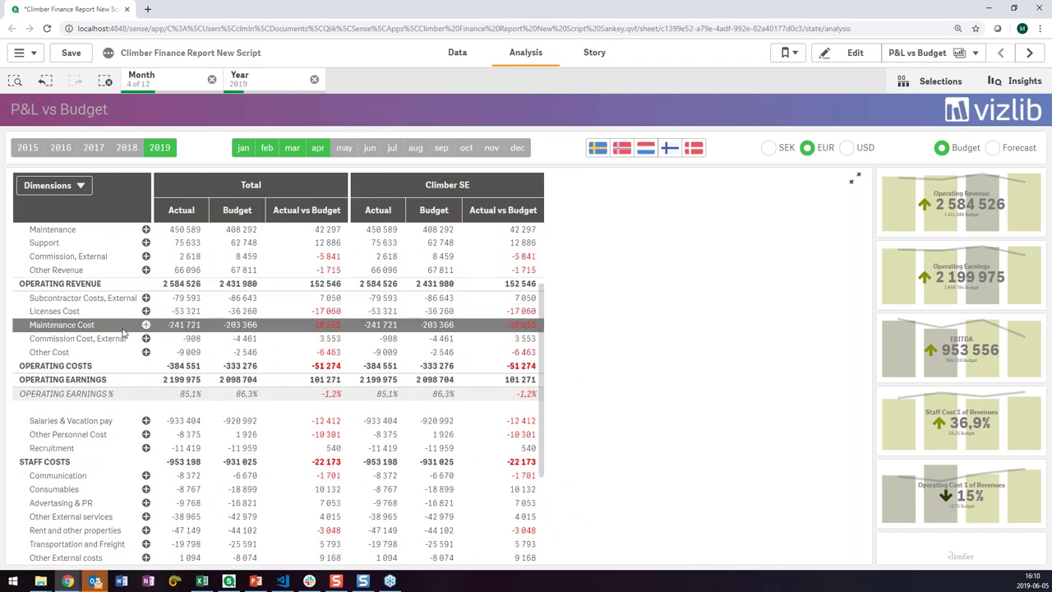
left_click(73, 188)
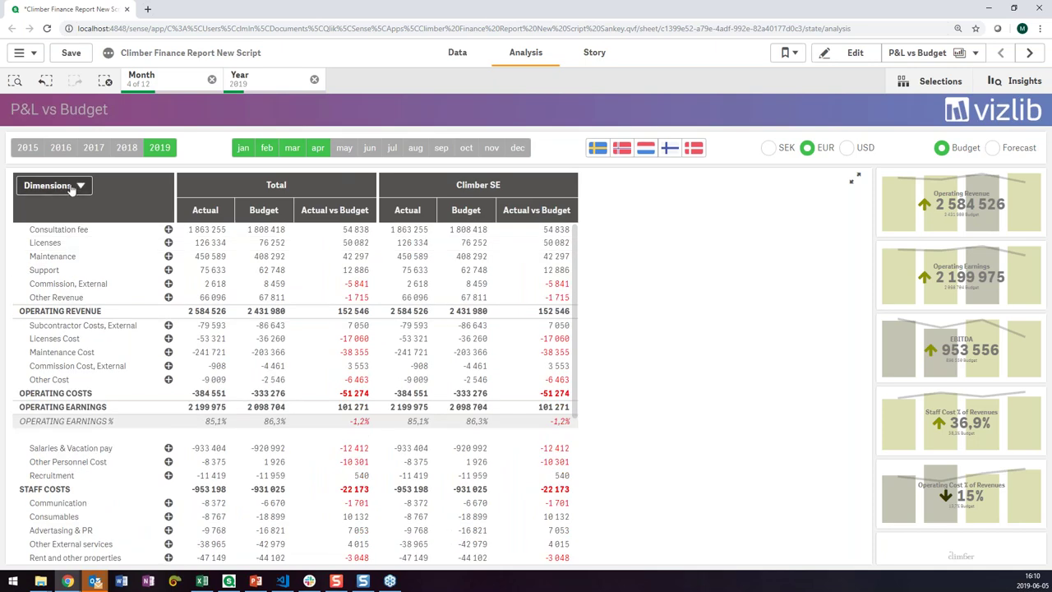
left_click(89, 271)
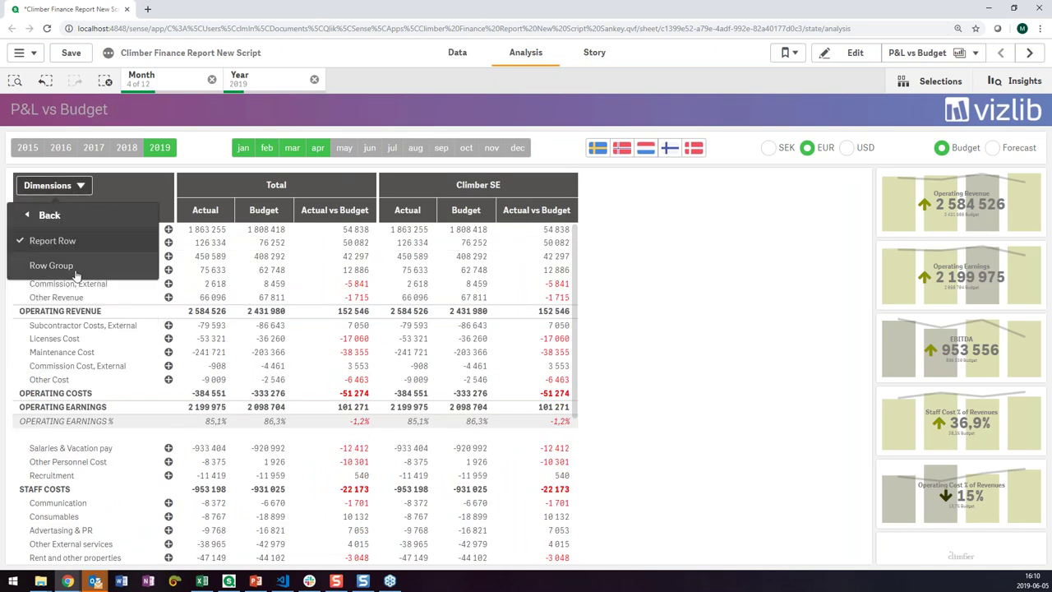
left_click(64, 266)
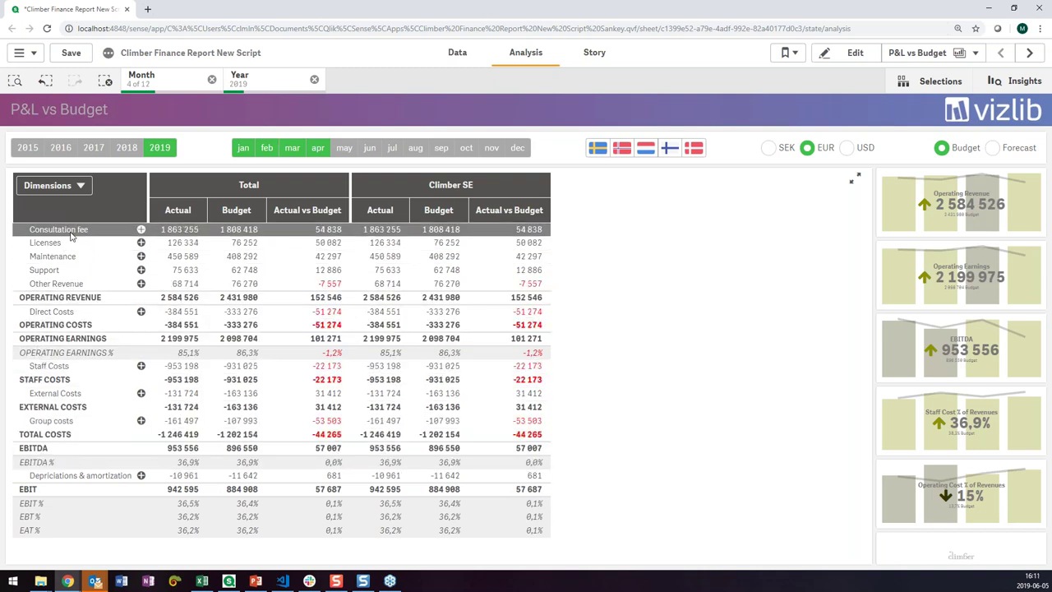
Change the P&L table's column dimension from Company to Year Month
left_click(81, 189)
left_click(96, 249)
left_click(72, 268)
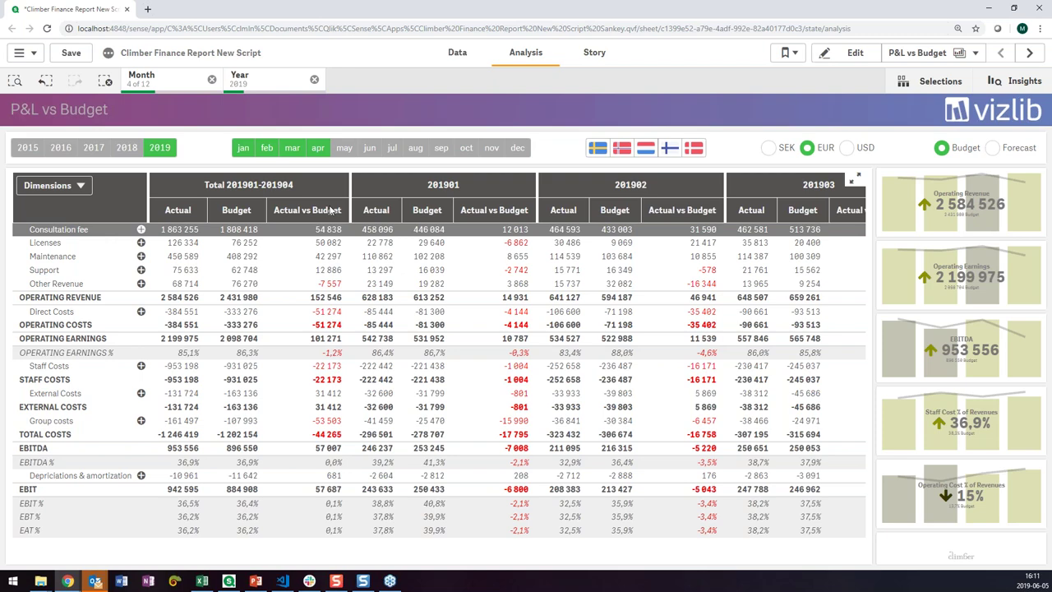
Go to the P&L Yearly sheet and review Consultation fee by account, country and month, collapsing it again
left_click(1036, 54)
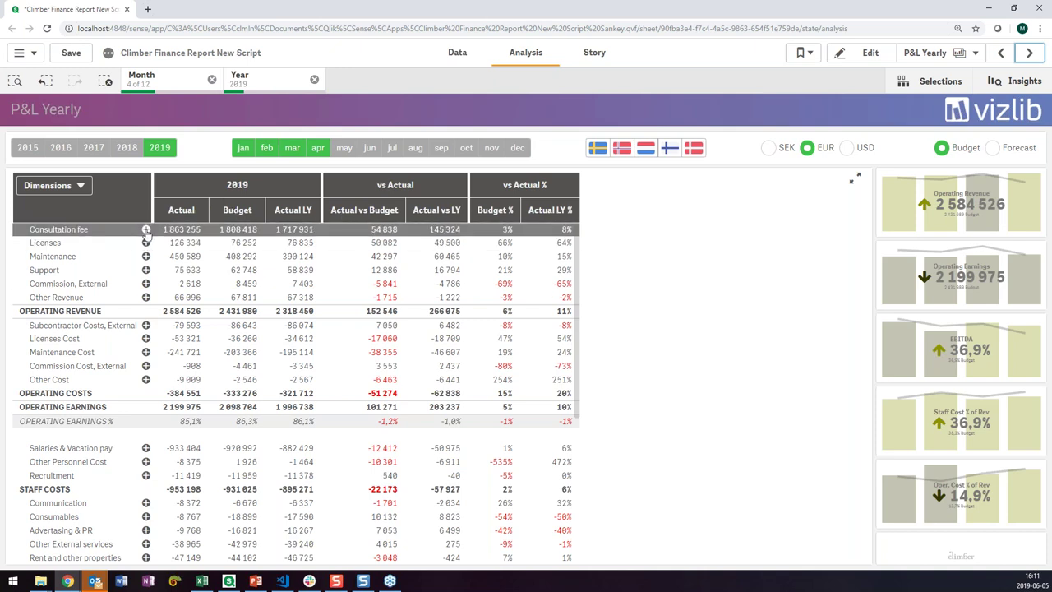
left_click(146, 230)
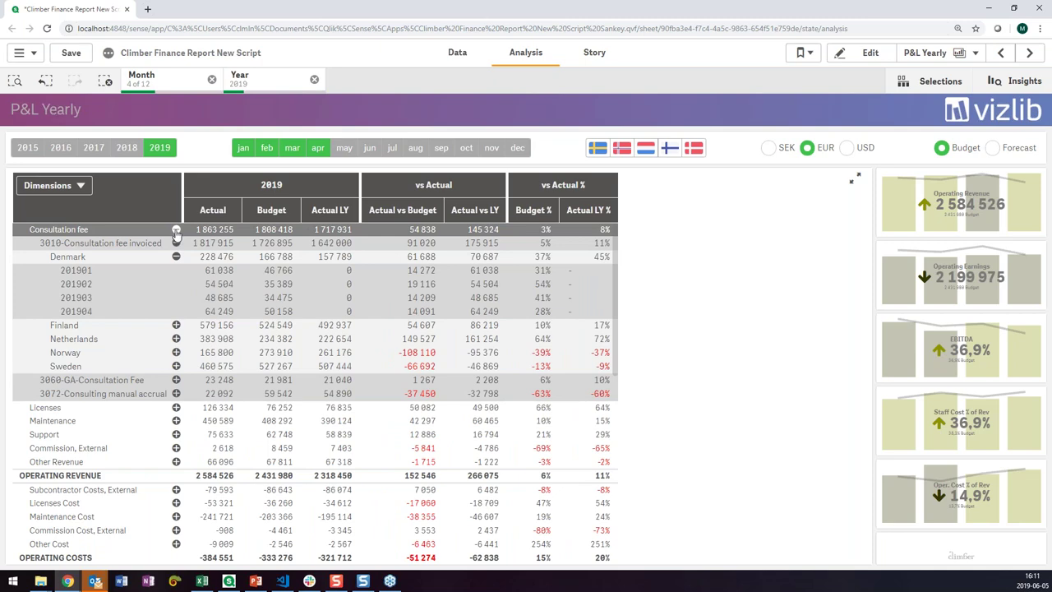
left_click(176, 230)
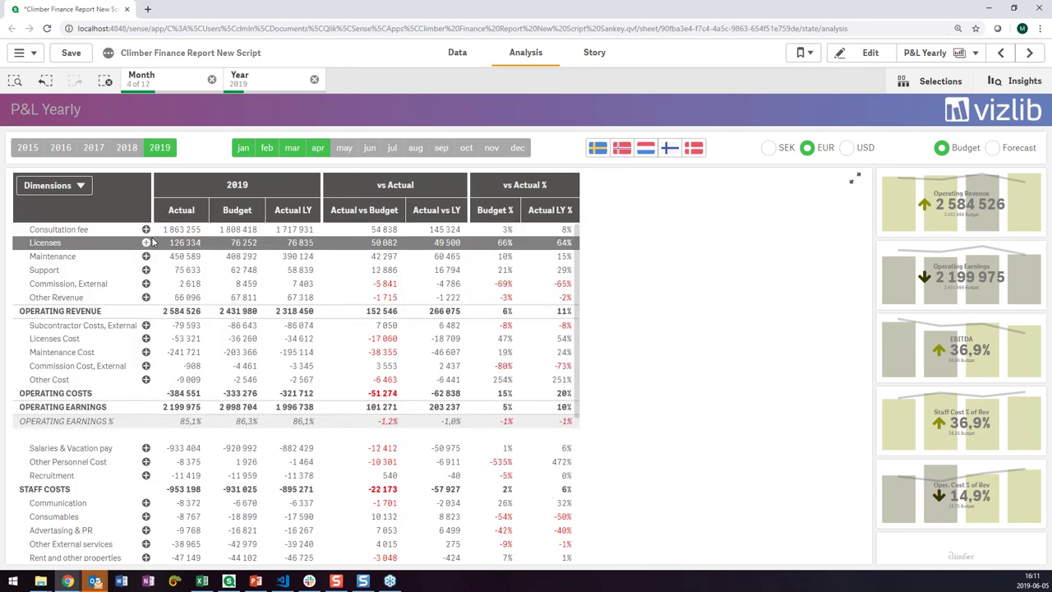
Examine the alternative dimensions offered for the AccountNumberName sub-row and leave the selection as it is
left_click(73, 188)
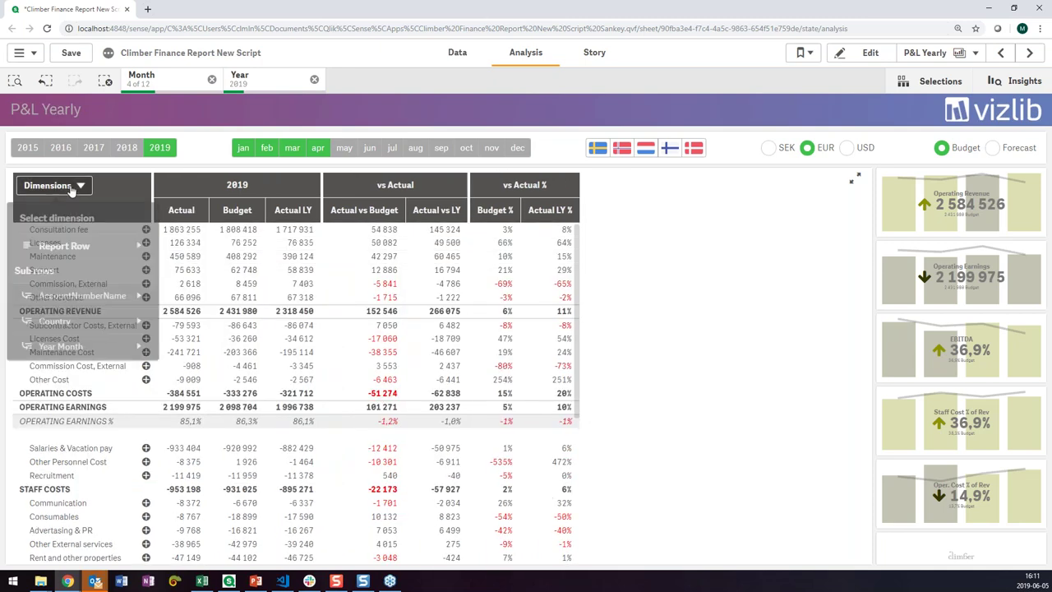
left_click(115, 296)
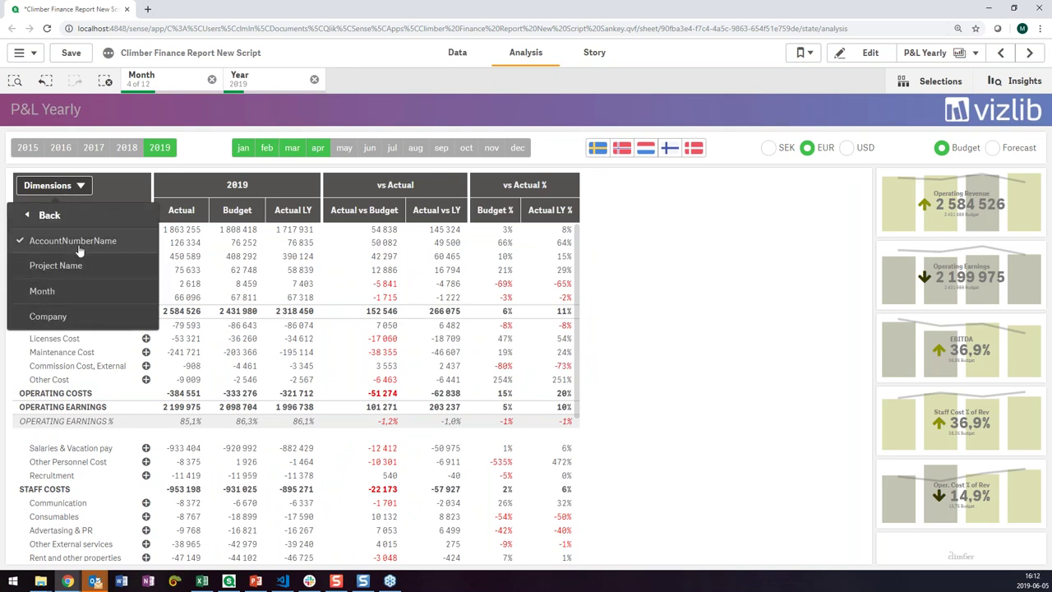
left_click(34, 216)
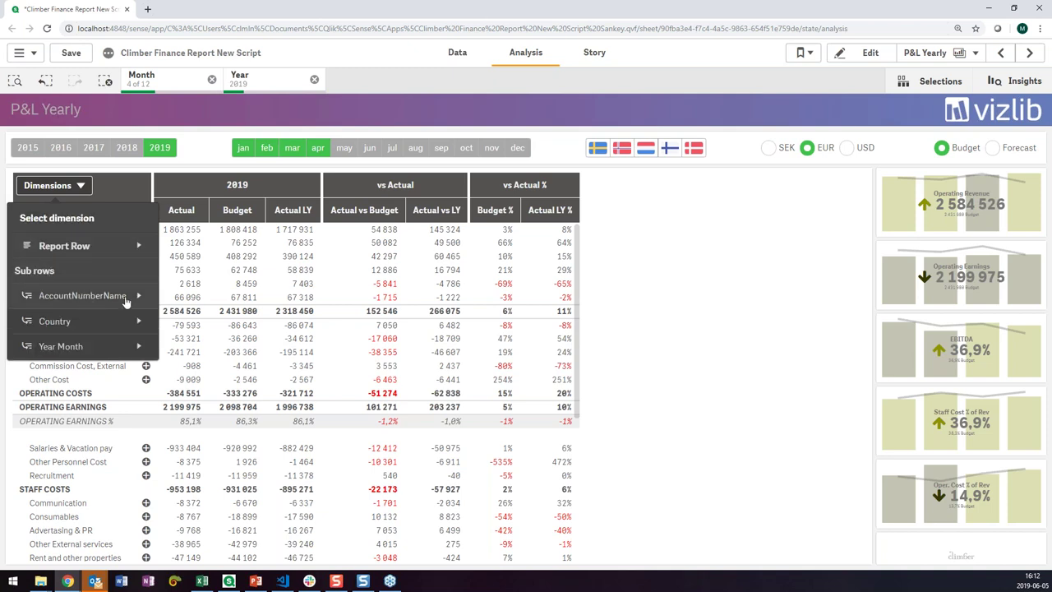
left_click(114, 190)
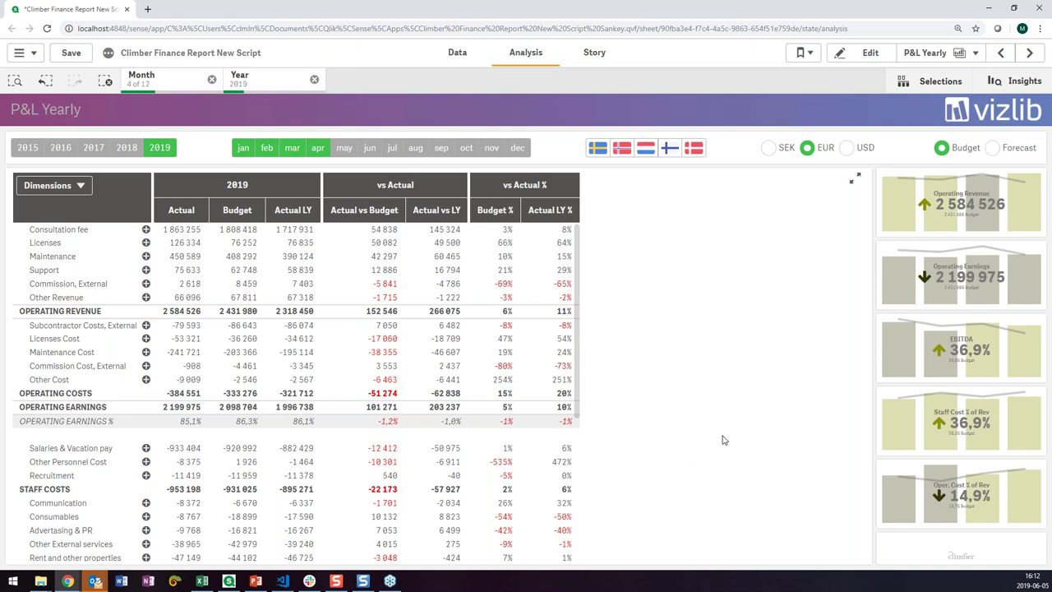
Go to the Light Layout with Data Bars sheet and review the Consultation fee breakdown by project, collapsing it again
left_click(1034, 56)
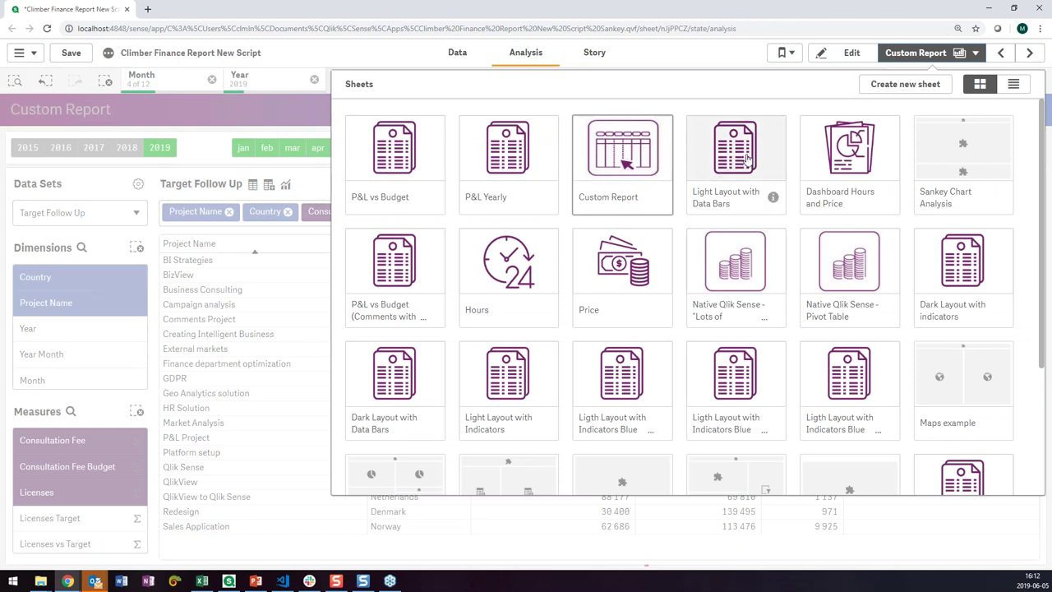
left_click(748, 156)
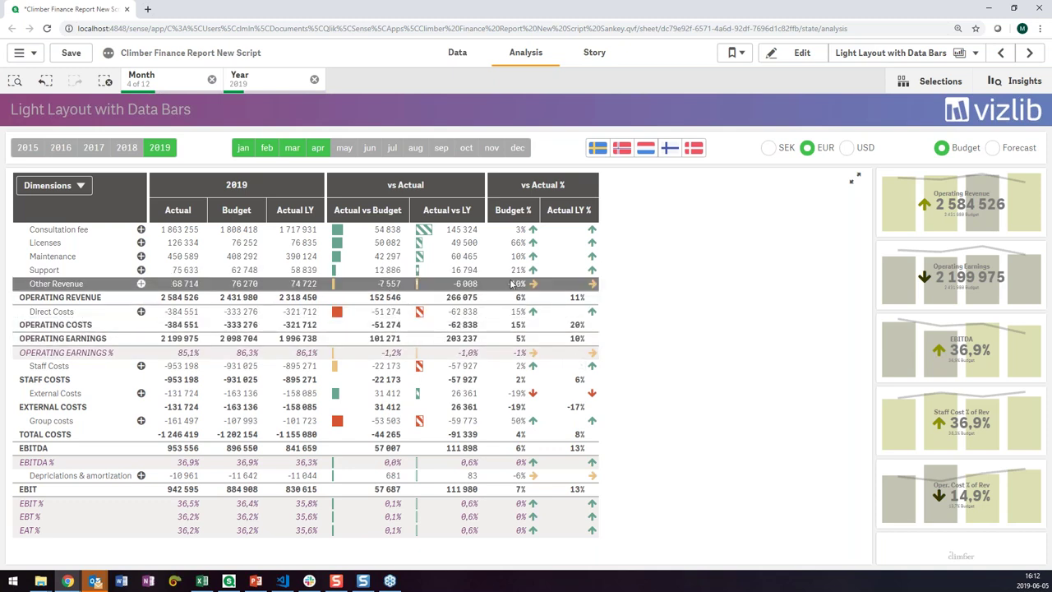
mouse_move(428, 234)
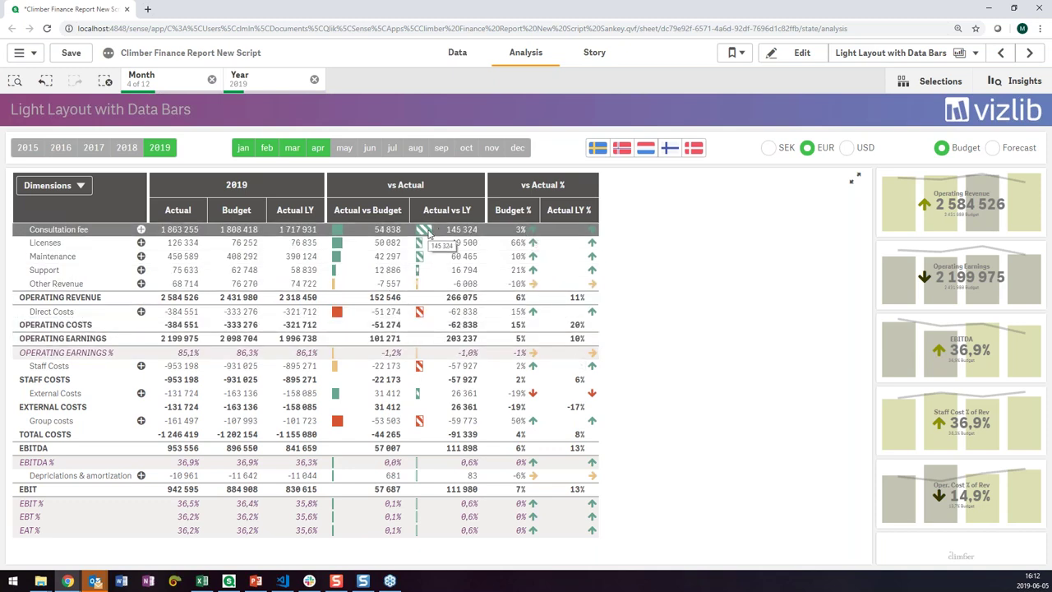
left_click(141, 231)
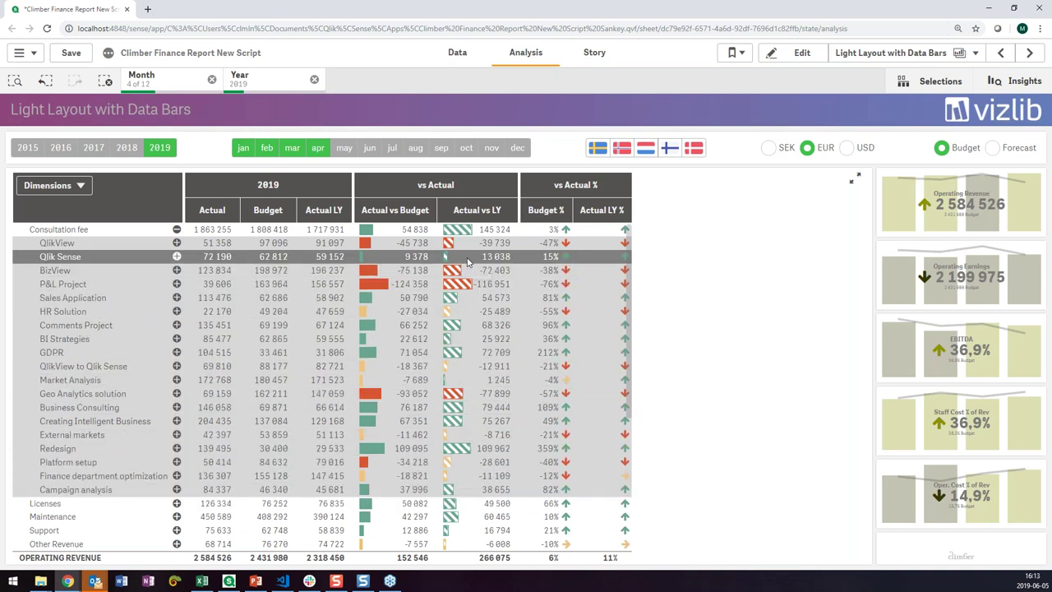
left_click(176, 231)
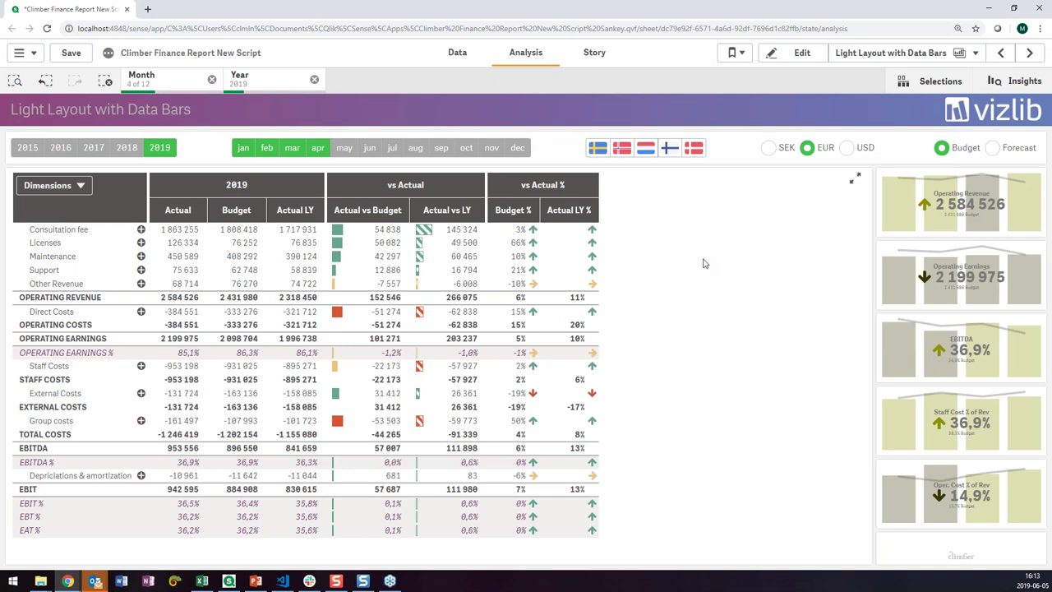
Go to the Dashboard Hours and Price sheet and examine the monthly consultation fee chart
left_click(1031, 53)
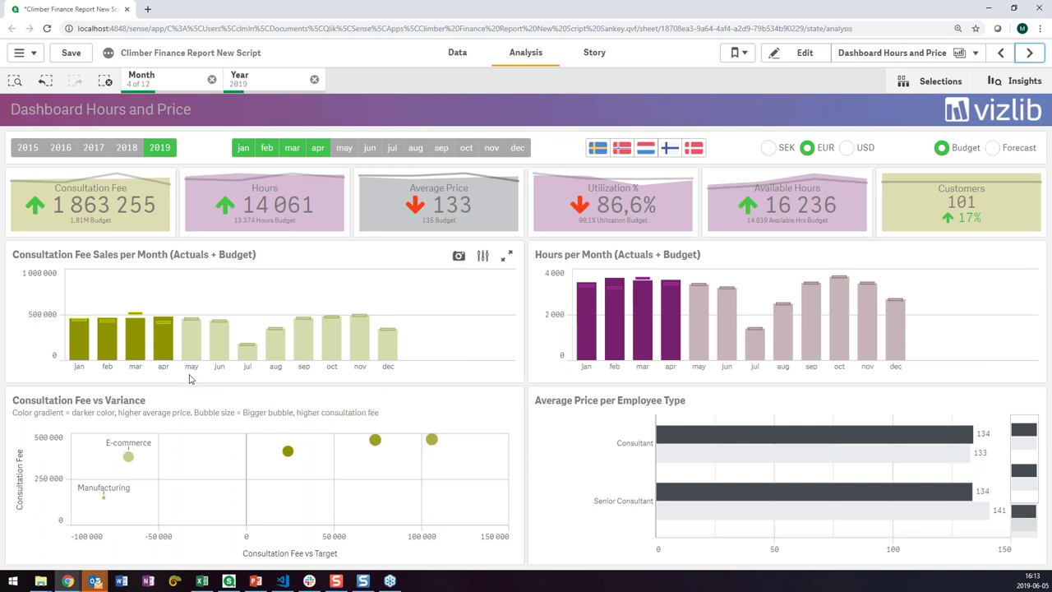
mouse_move(190, 381)
Filter the Sankey Chart Analysis sheet to the Regular PnL_RowType and inspect the Consultation fee flows
left_click(1030, 53)
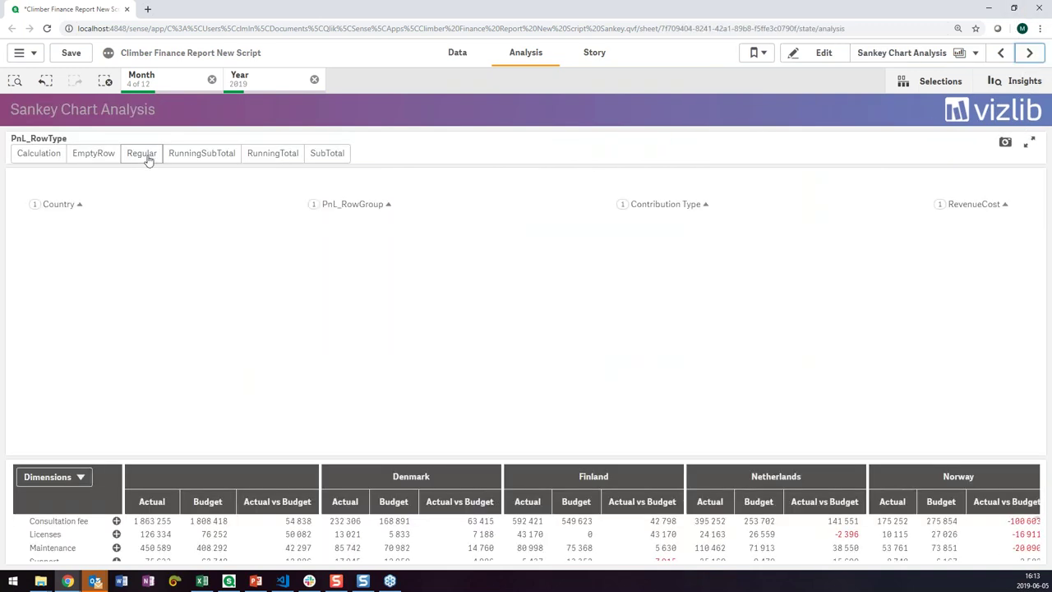
left_click(143, 154)
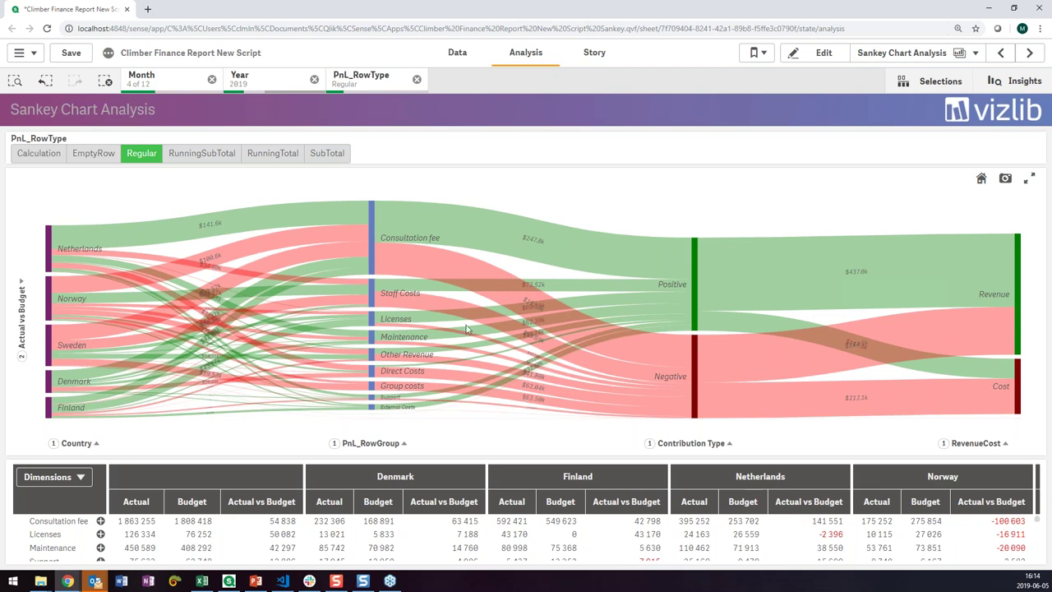
mouse_move(388, 267)
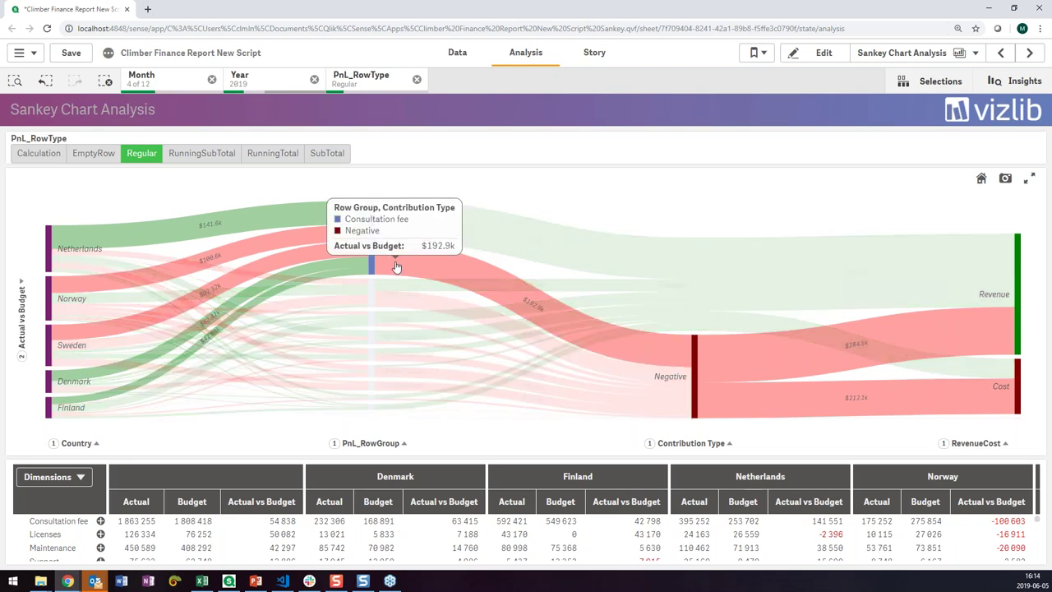
mouse_move(375, 239)
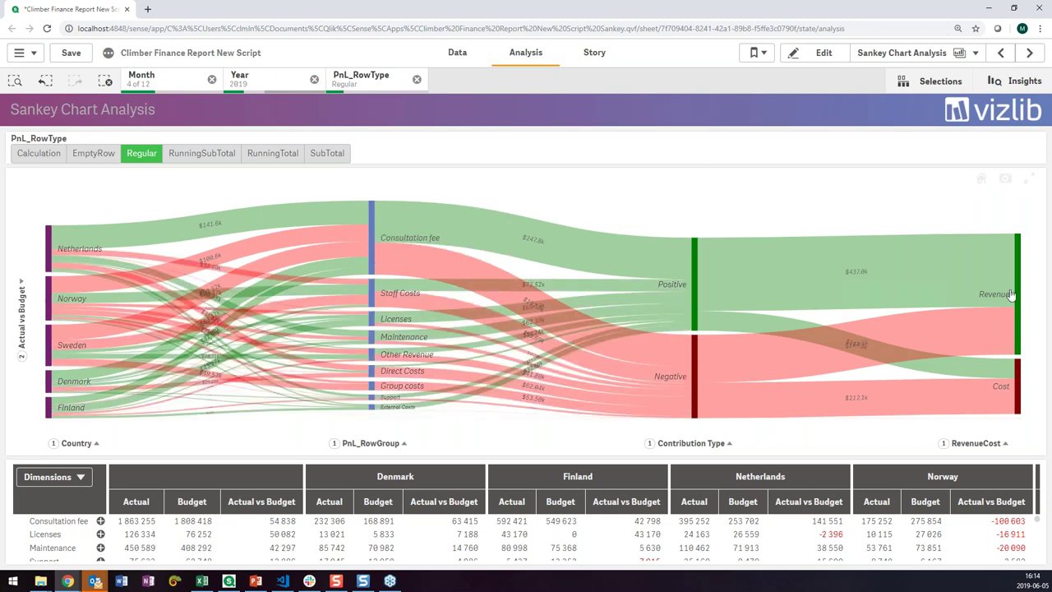
Examine the Revenue, Cost and PnL_RowGroup flows in the Sankey chart and the per-country table beneath it
mouse_move(1021, 291)
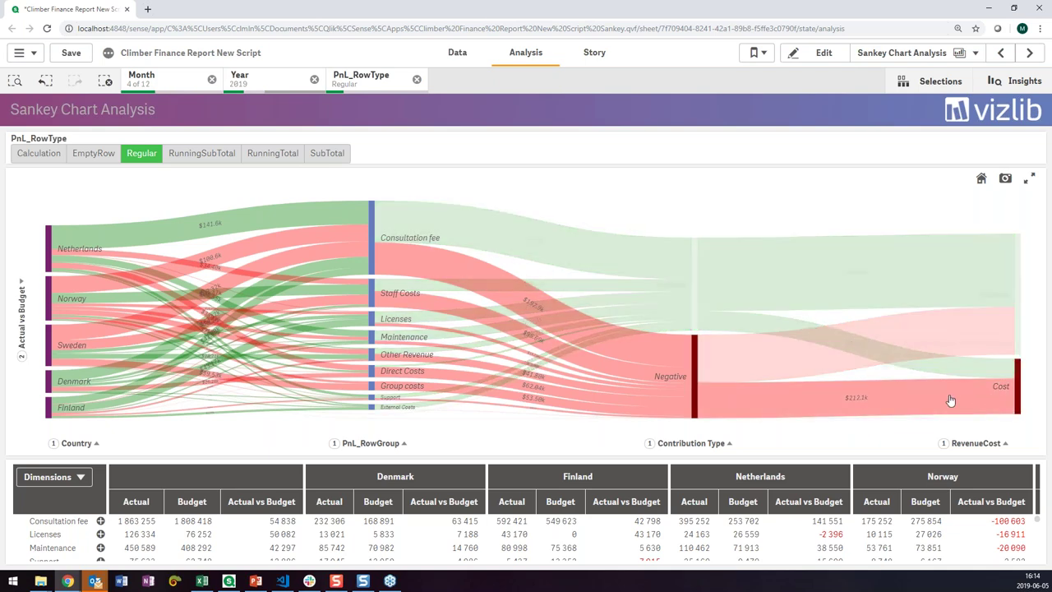
mouse_move(1007, 328)
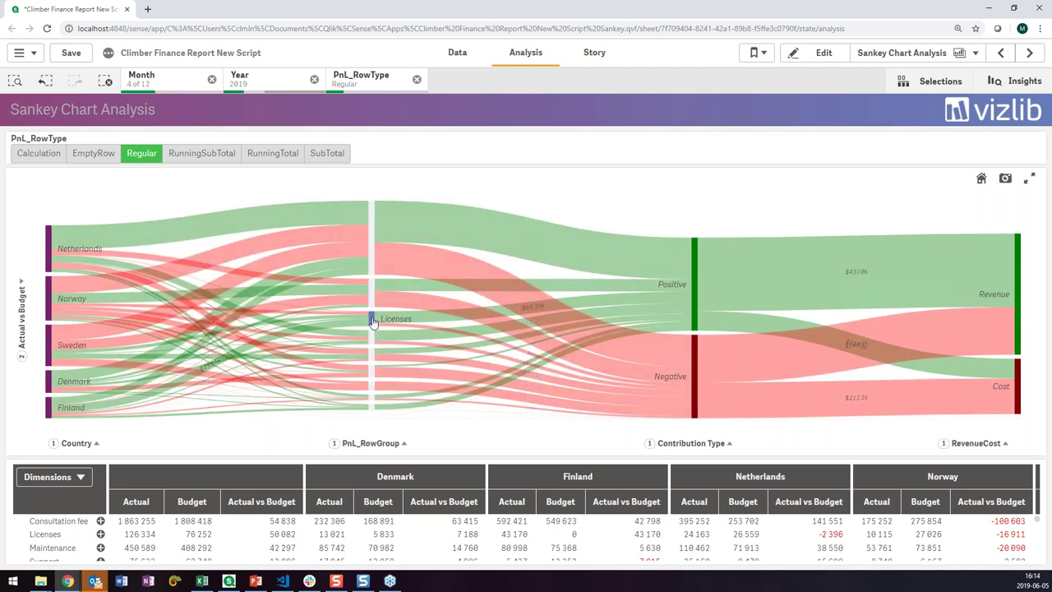
mouse_move(371, 323)
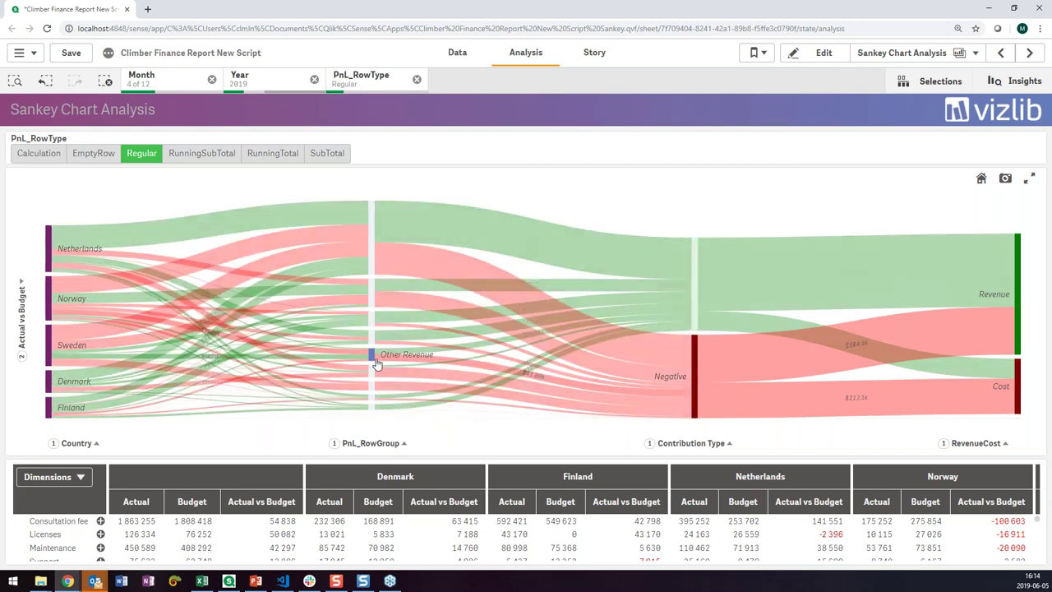
mouse_move(374, 357)
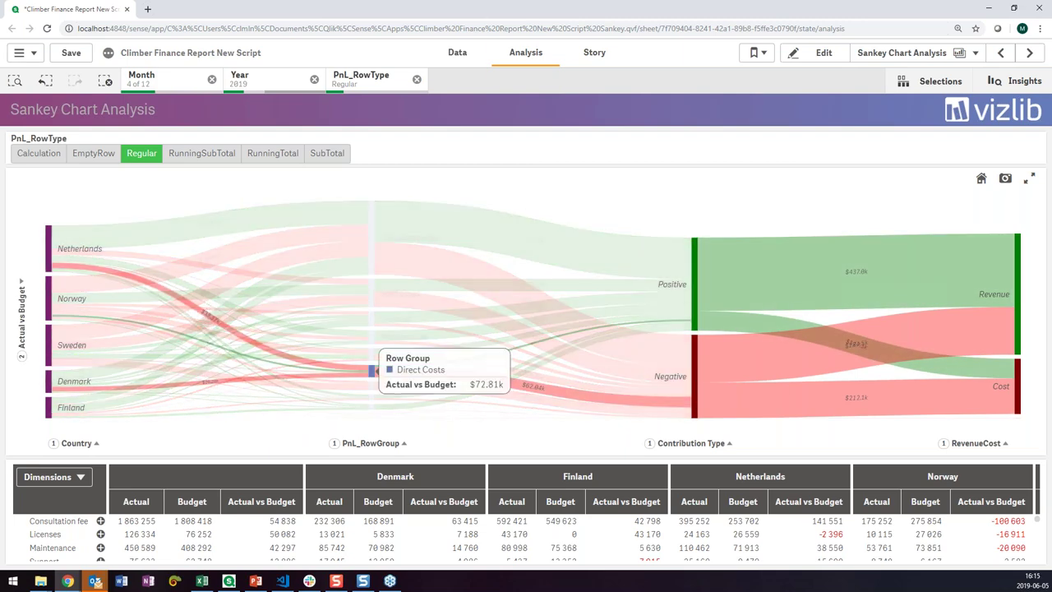
mouse_move(374, 390)
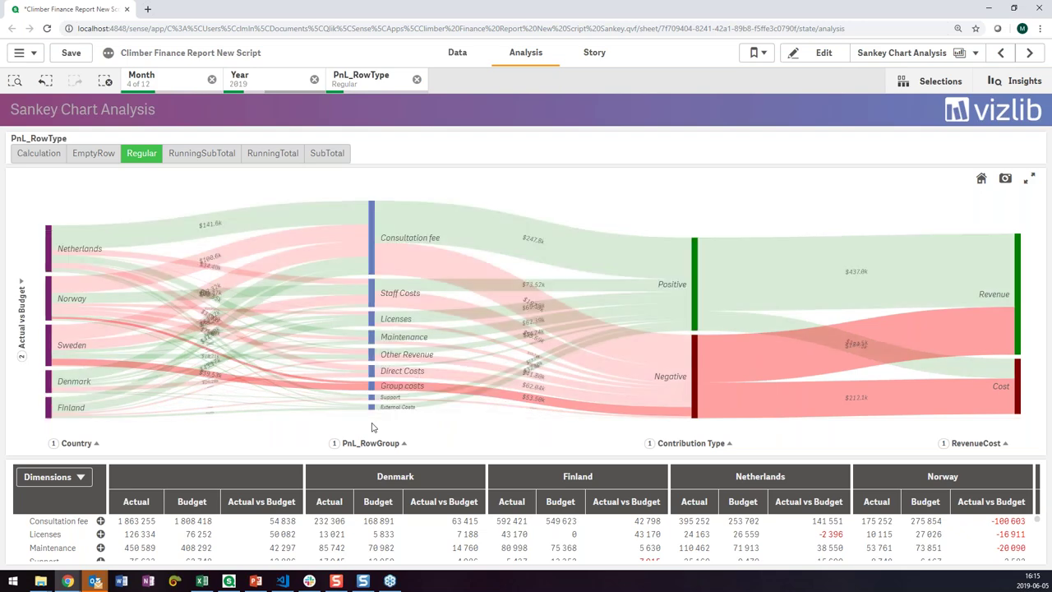
scroll(960, 518, "down", 5)
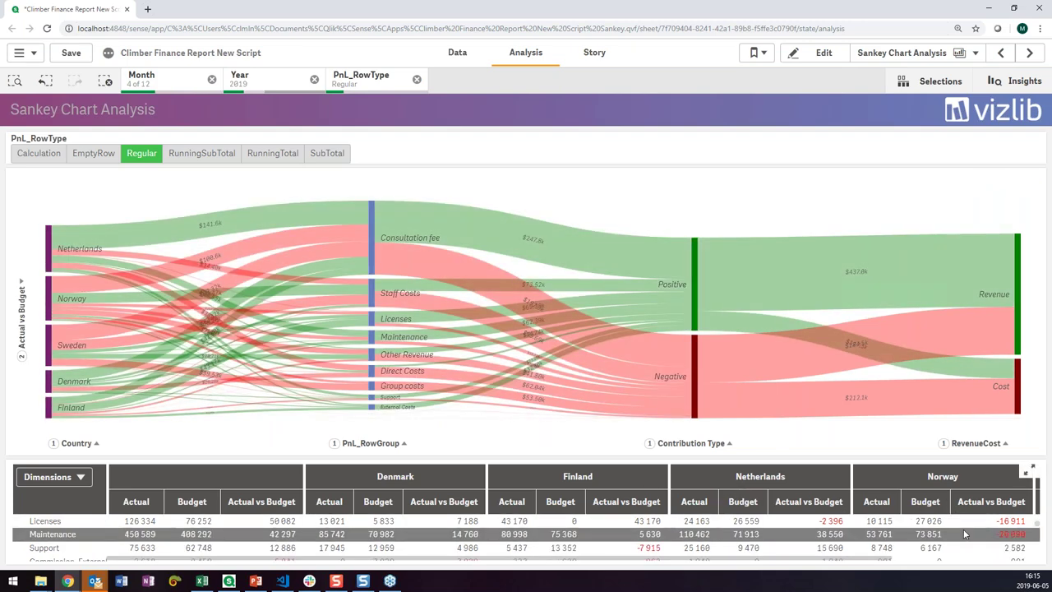
scroll(952, 535, "up", 5)
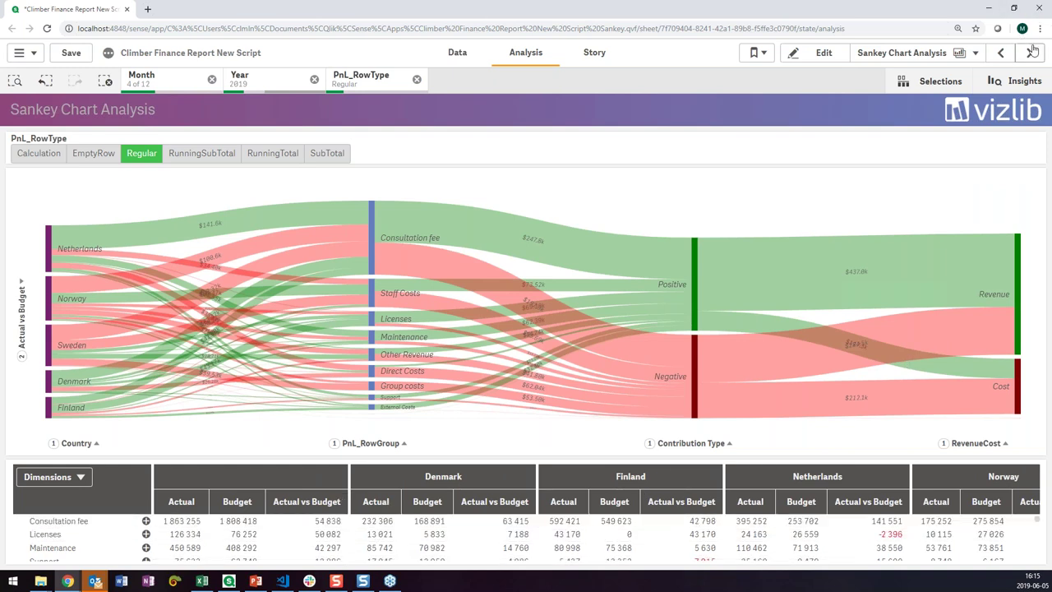
Go to the P&L vs Budget (Comments with Top Dimension) sheet and clear the PnL_RowType filter
left_click(960, 54)
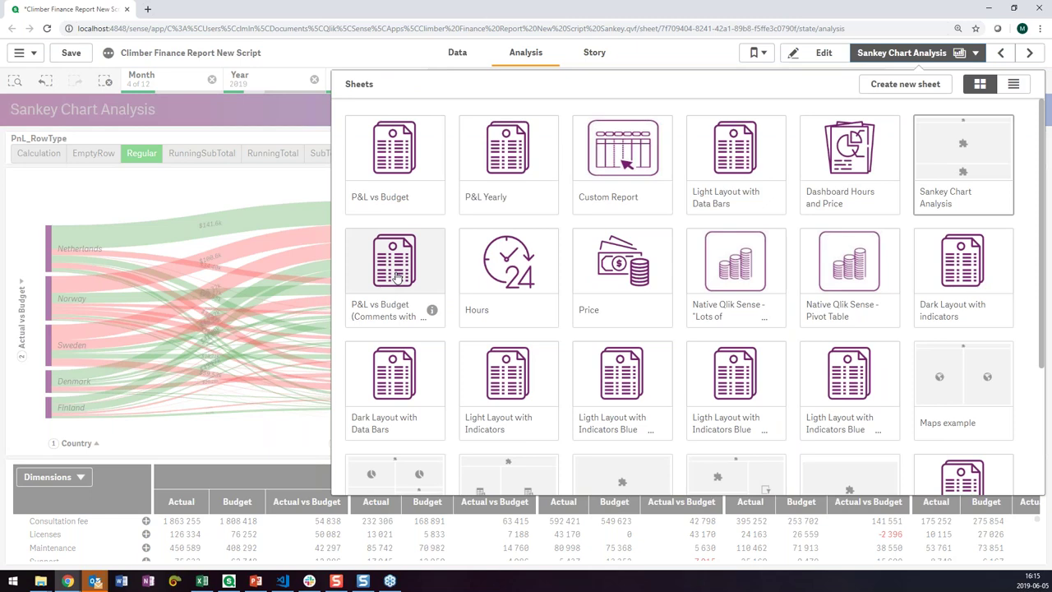
left_click(398, 280)
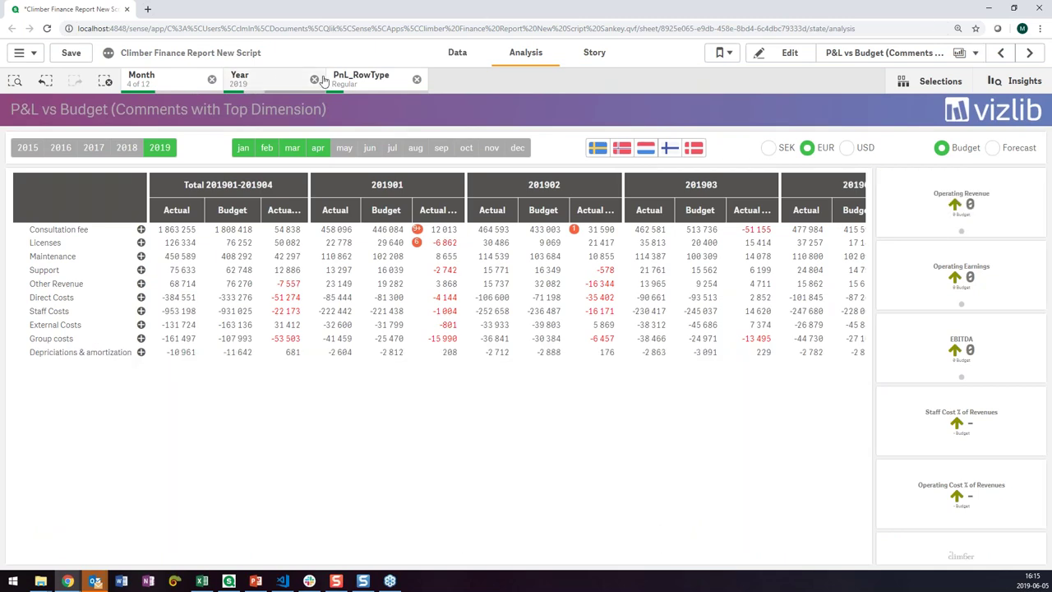
left_click(417, 79)
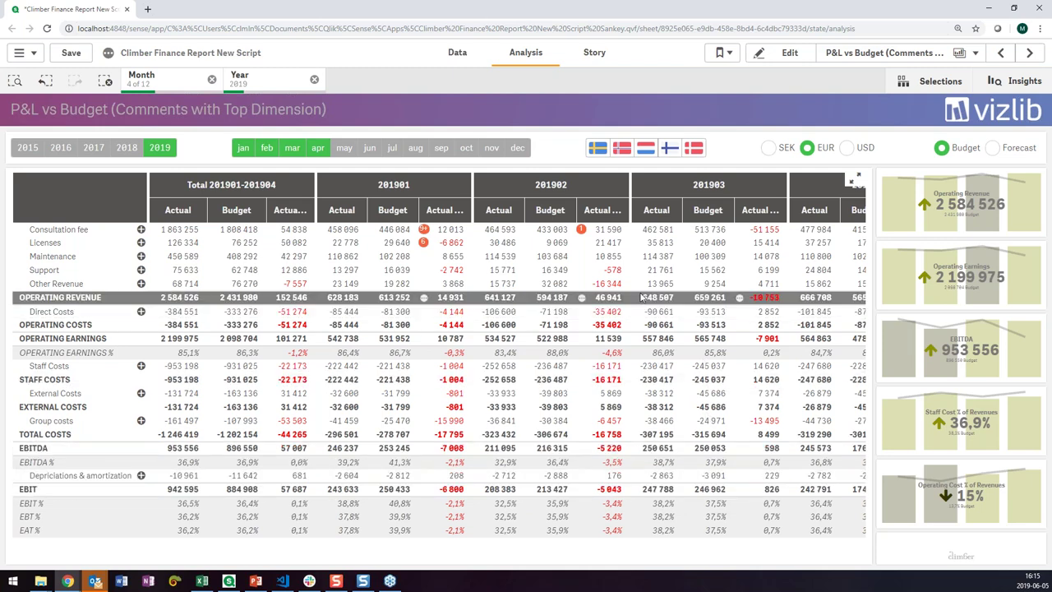
Read through the existing cell comments on the Licenses row's Actual vs Budget value for 201901 and close them
left_click(423, 244)
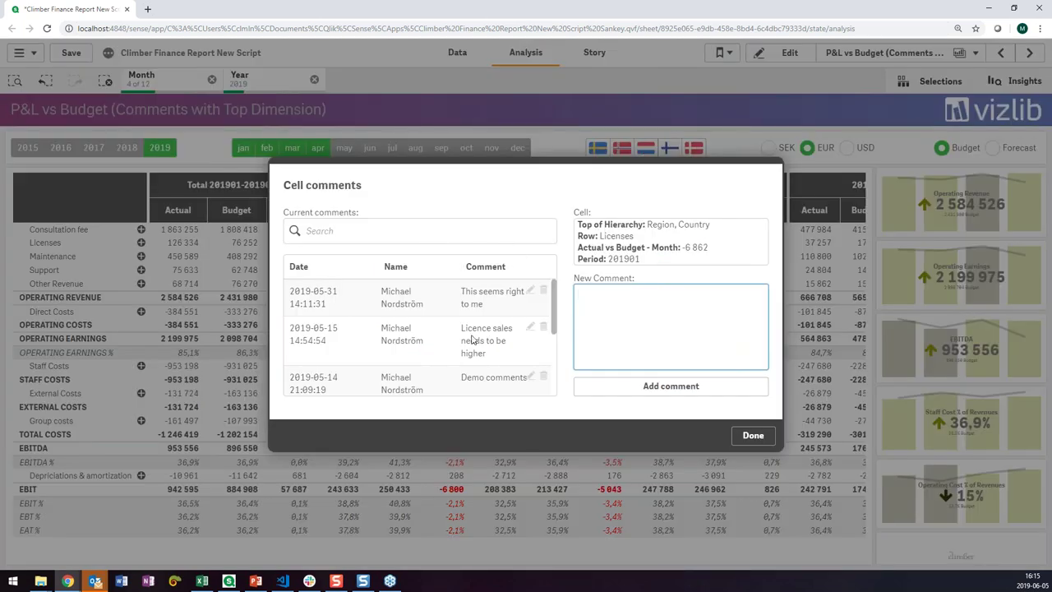
scroll(529, 344, "down", 2)
scroll(528, 344, "down", 2)
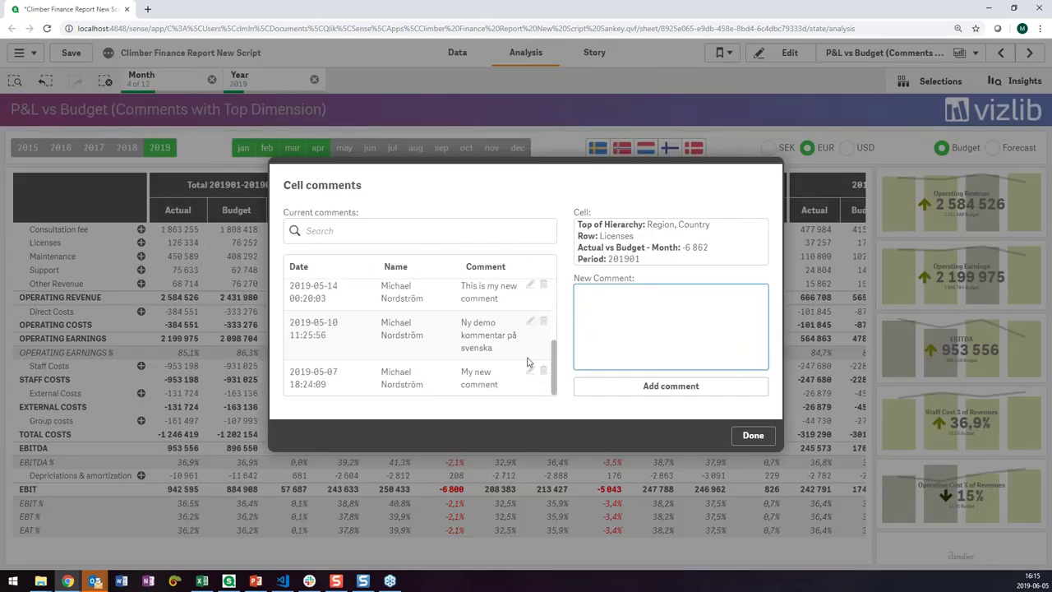
scroll(529, 358, "up", 5)
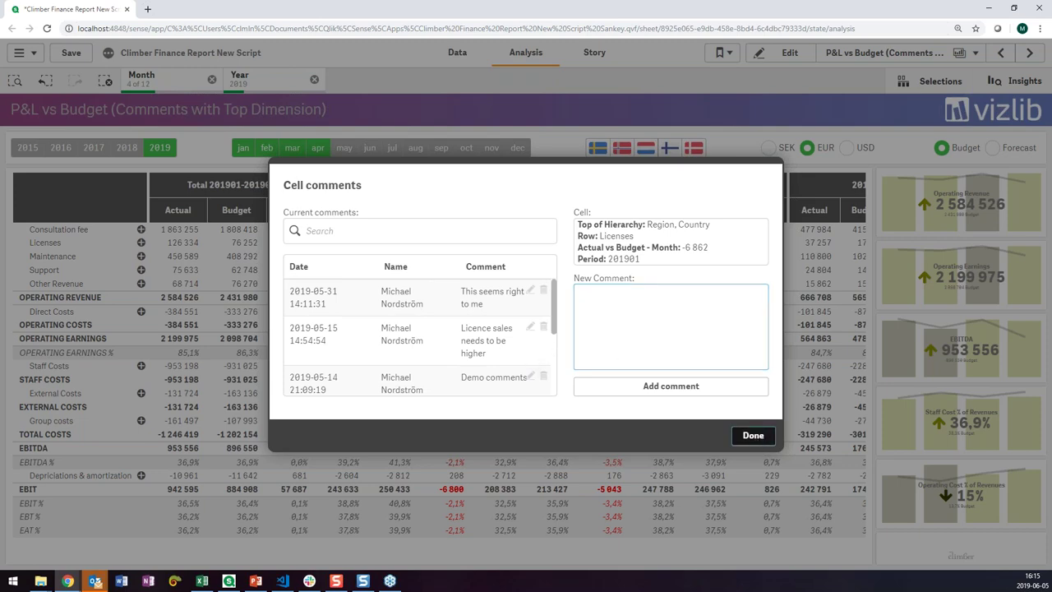
left_click(753, 435)
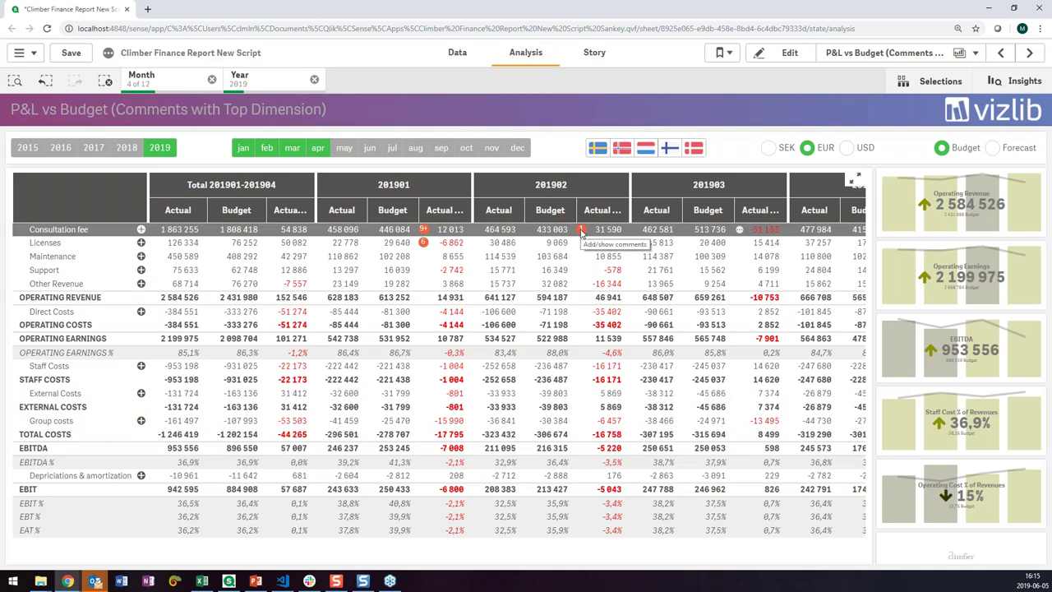
Add the comment "Ok, need more hires" to the Consultation fee Actual vs Budget cell for 201902 and review that cell's comments
left_click(581, 230)
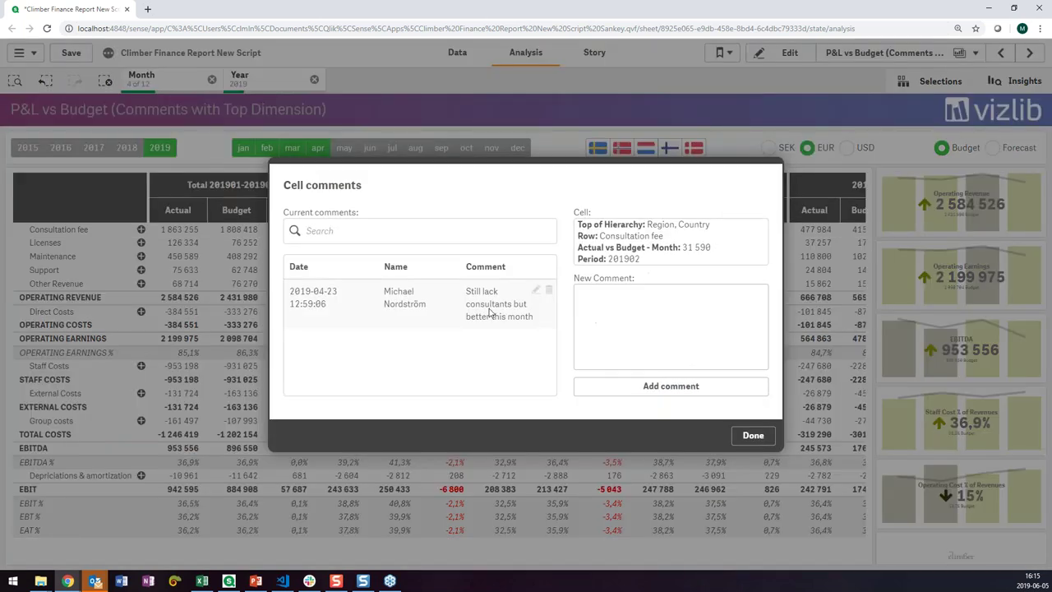
left_click(607, 304)
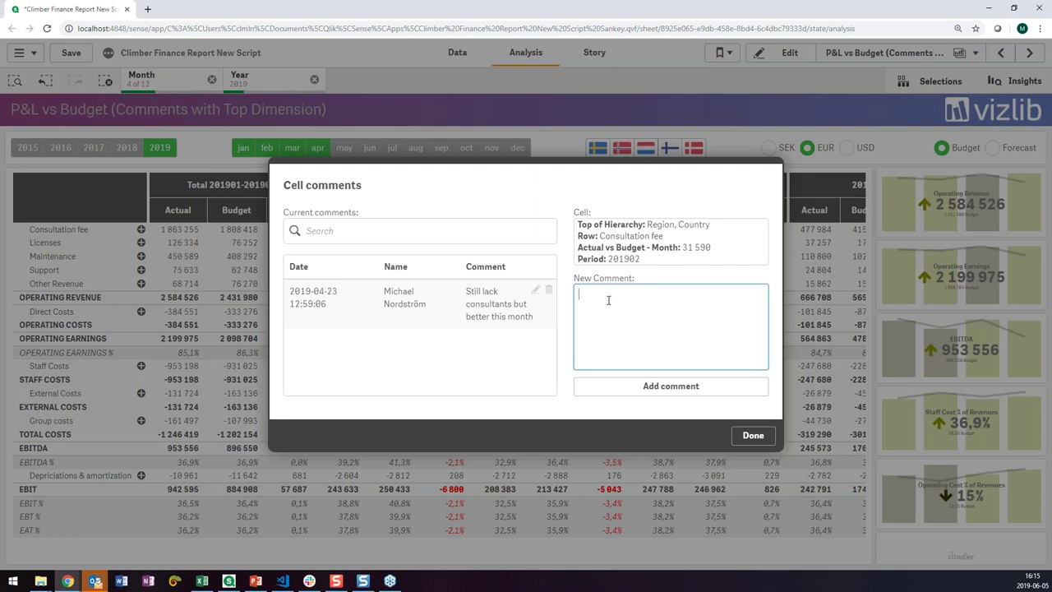
type("Ok, need more hires")
left_click(712, 387)
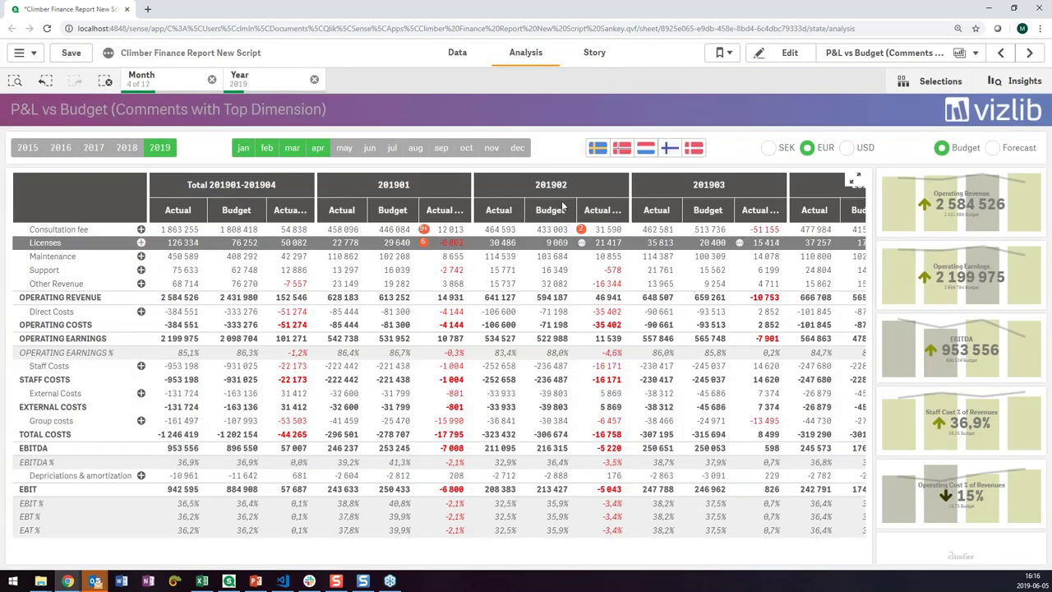
left_click(583, 231)
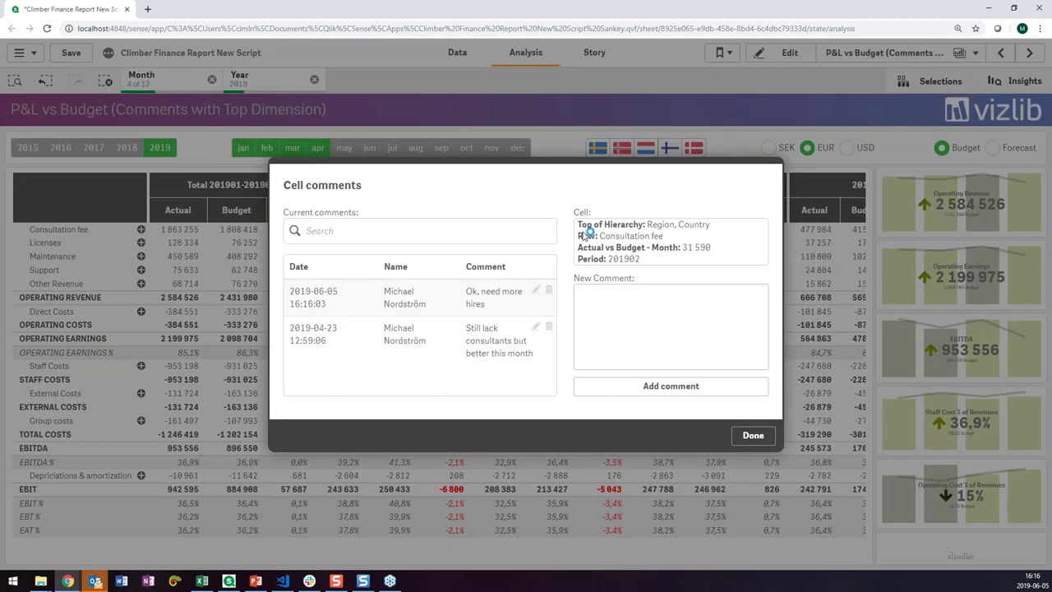
left_click(749, 438)
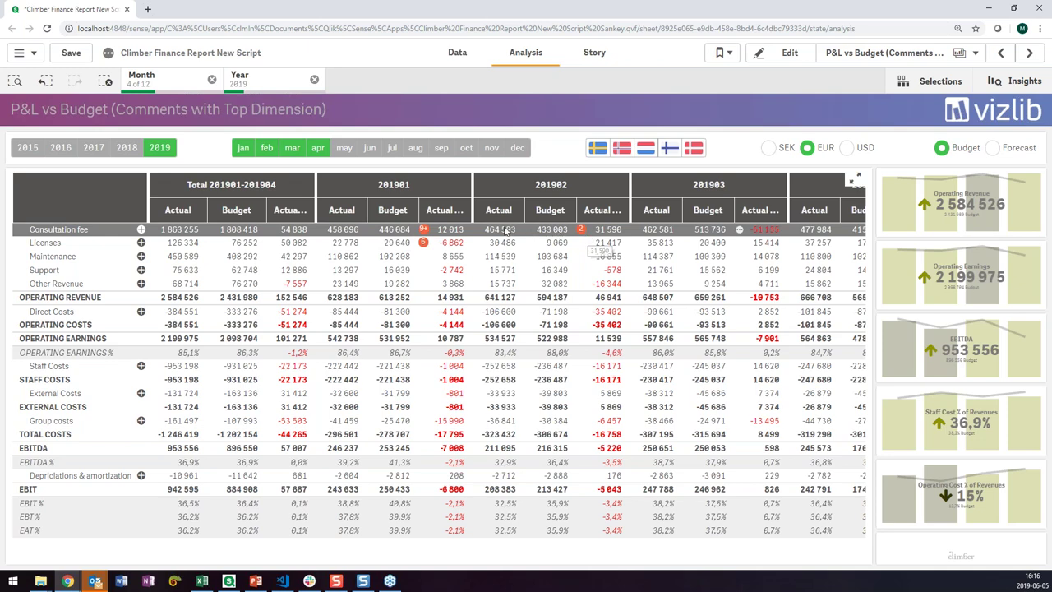
Show all comments in the report, look through the list and its user filter, and close the overview
right_click(480, 235)
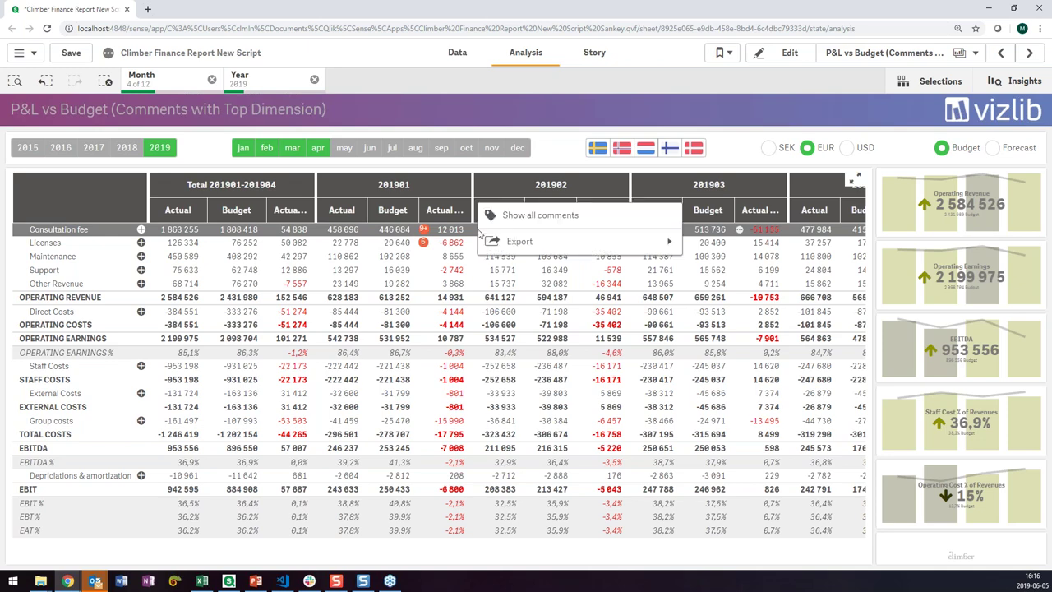
left_click(535, 215)
scroll(494, 300, "down", 1)
scroll(507, 300, "down", 5)
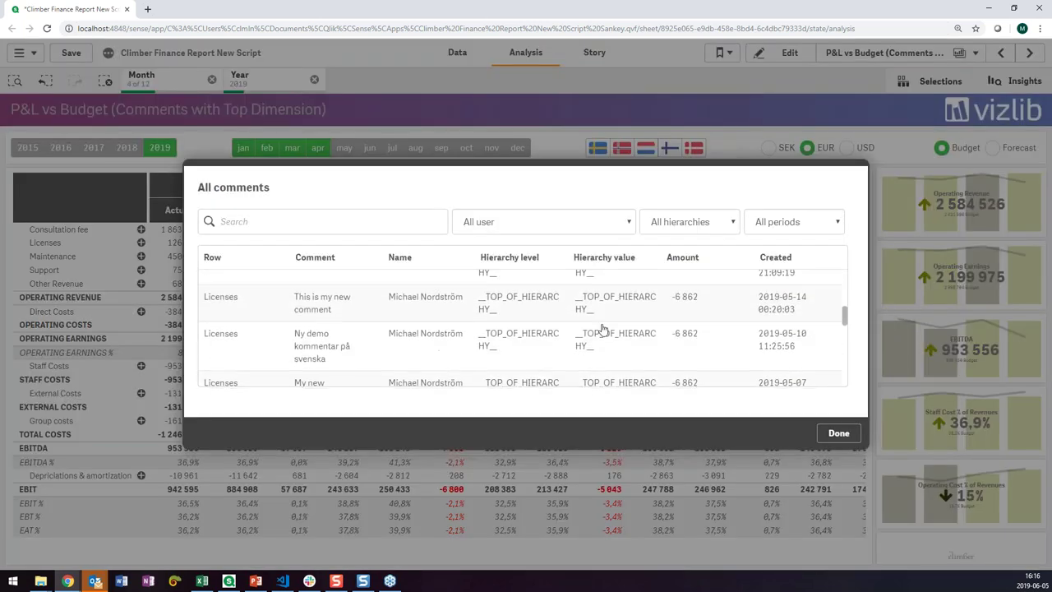
left_click(570, 232)
left_click(586, 224)
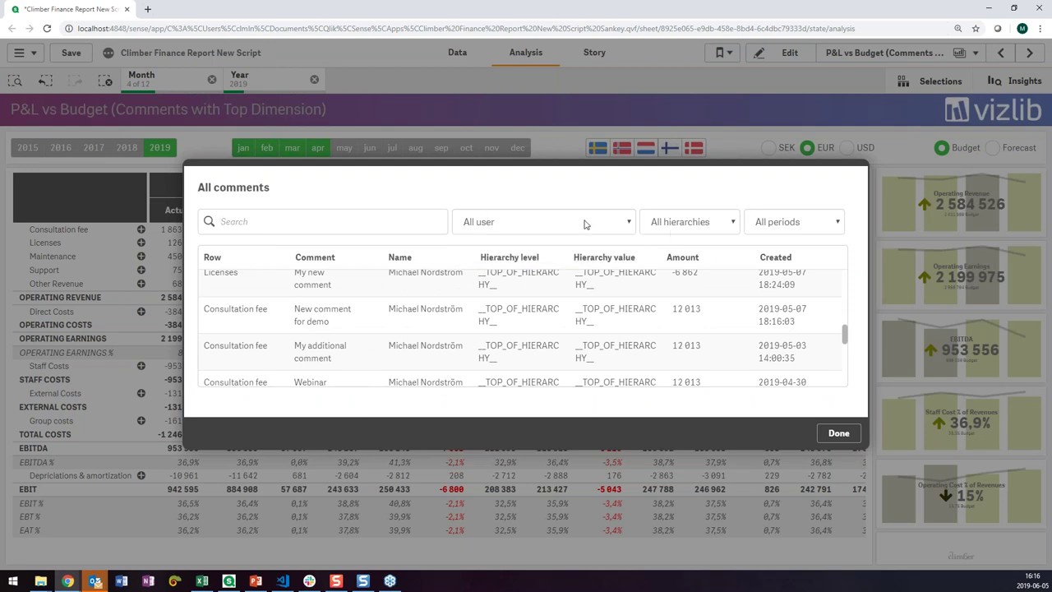
left_click(839, 433)
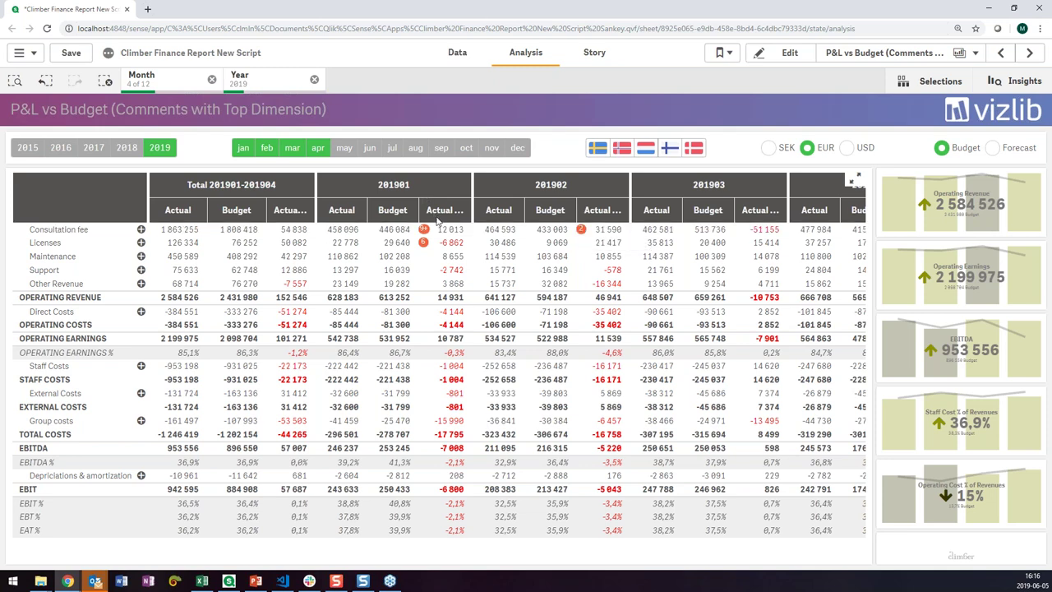
Filter the report to Norway and clear that filter again, and set the comparison to Forecast instead of Budget
left_click(623, 151)
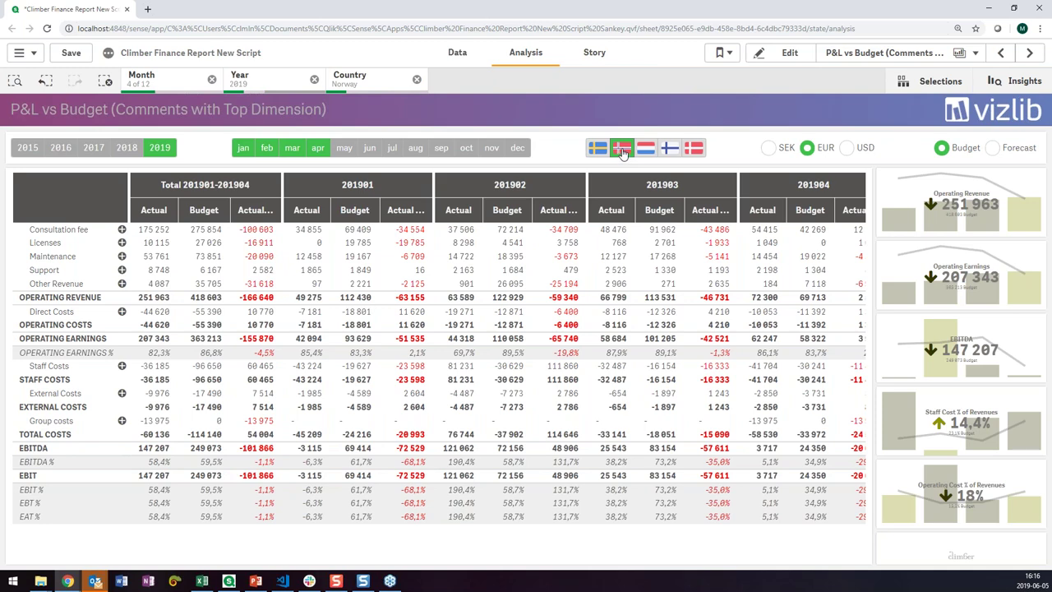
left_click(622, 151)
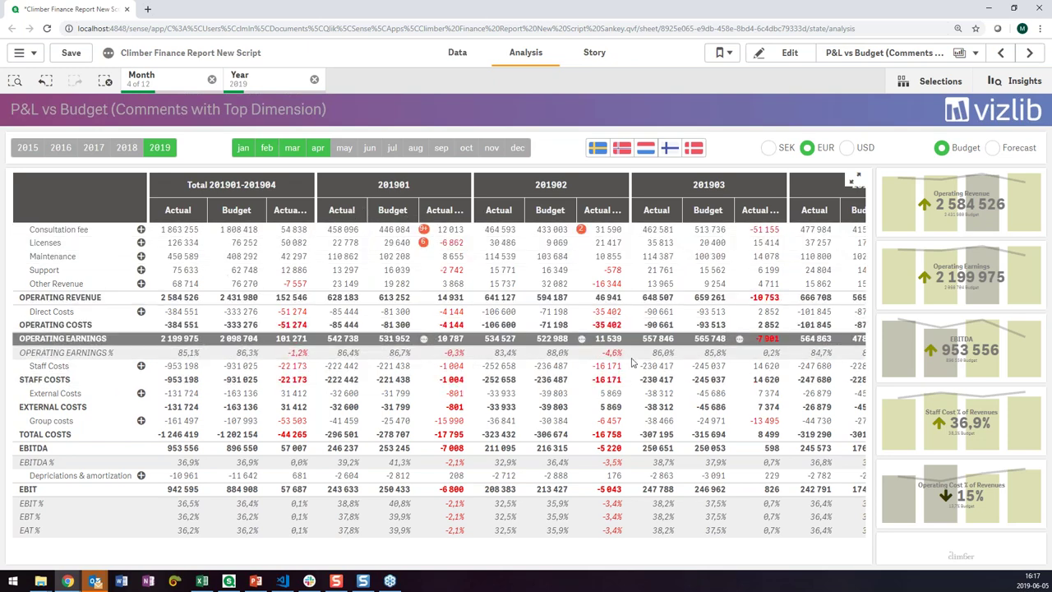
left_click(994, 150)
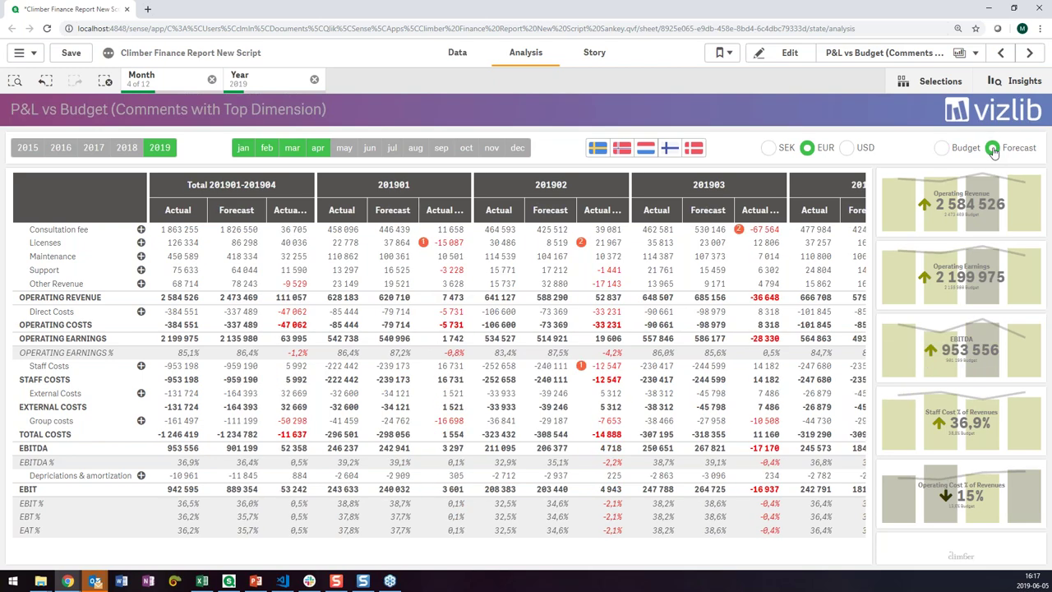
left_click(942, 150)
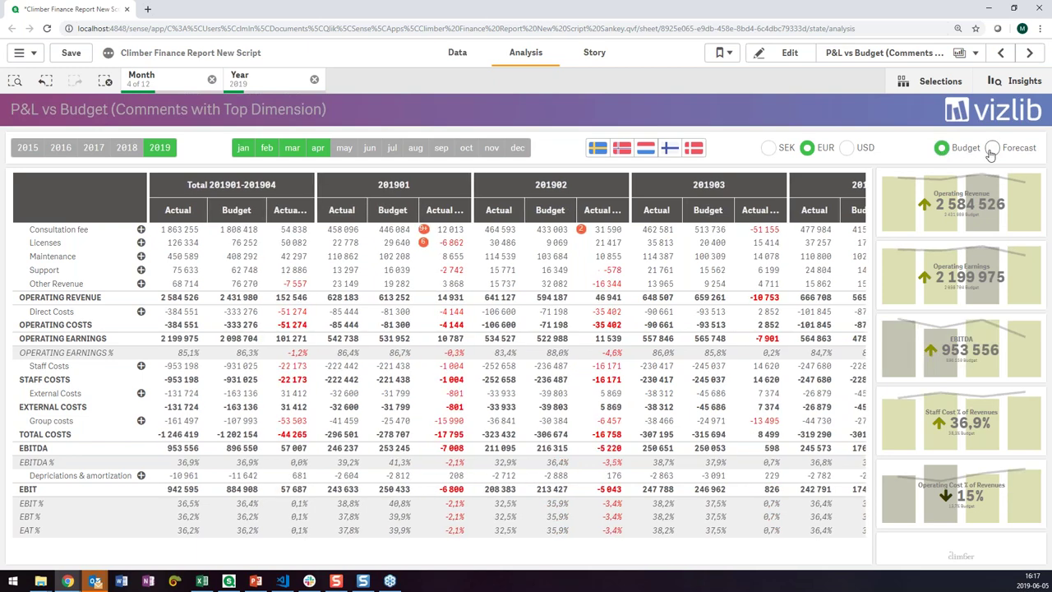
left_click(993, 150)
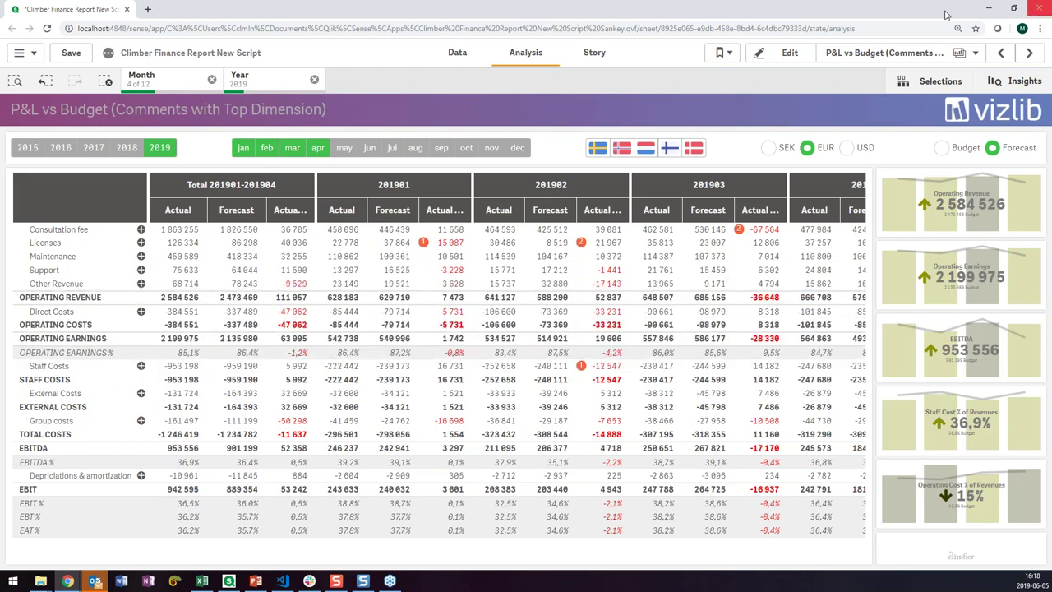
On the Custom Report sheet, remove the Project Name dimension and the Licenses measure from the Target Follow Up table
left_click(955, 54)
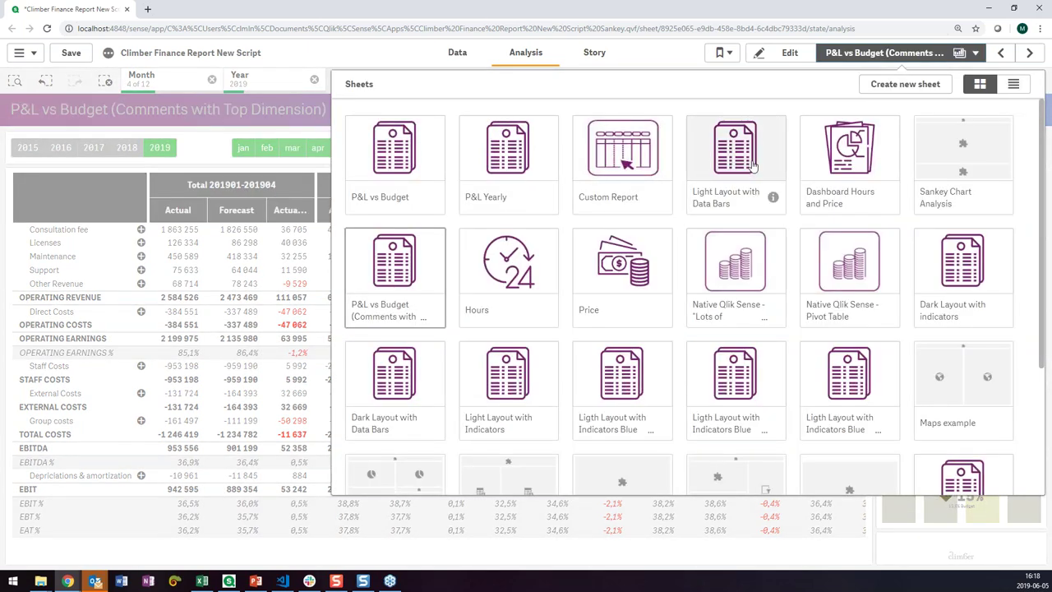
left_click(629, 165)
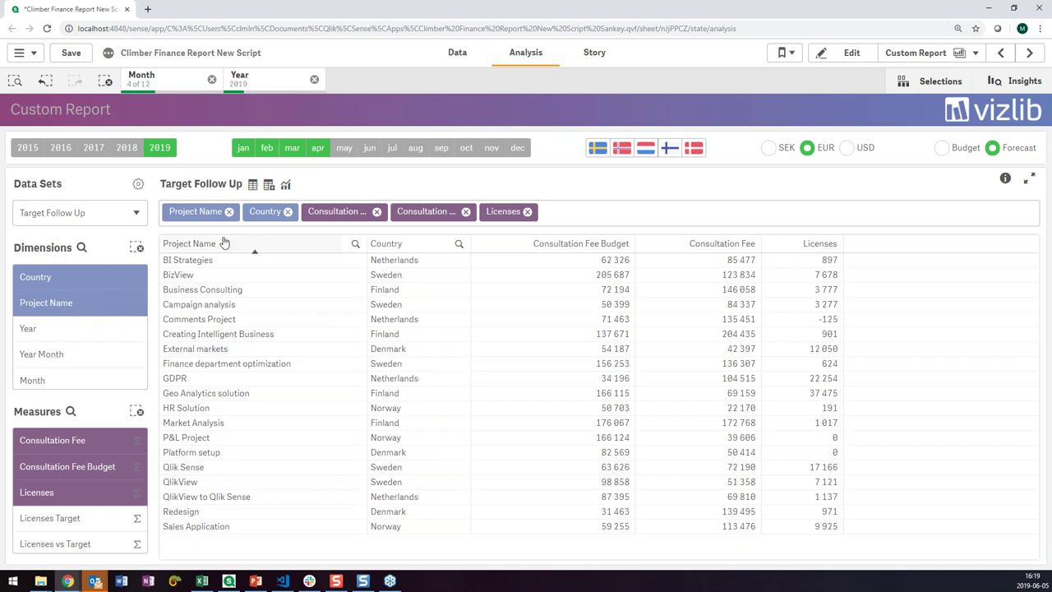
left_click(82, 304)
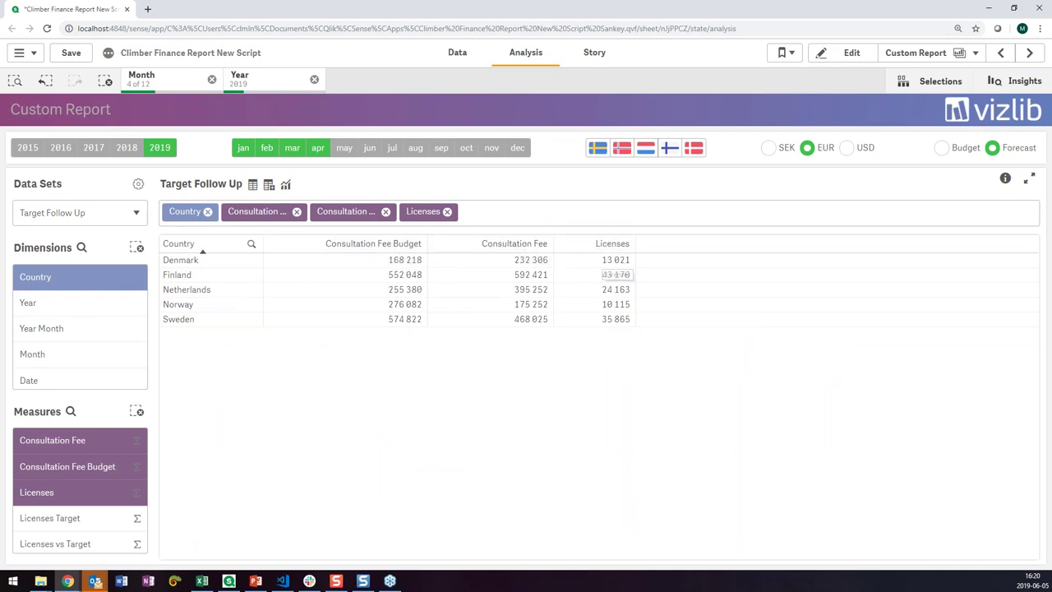
left_click(74, 496)
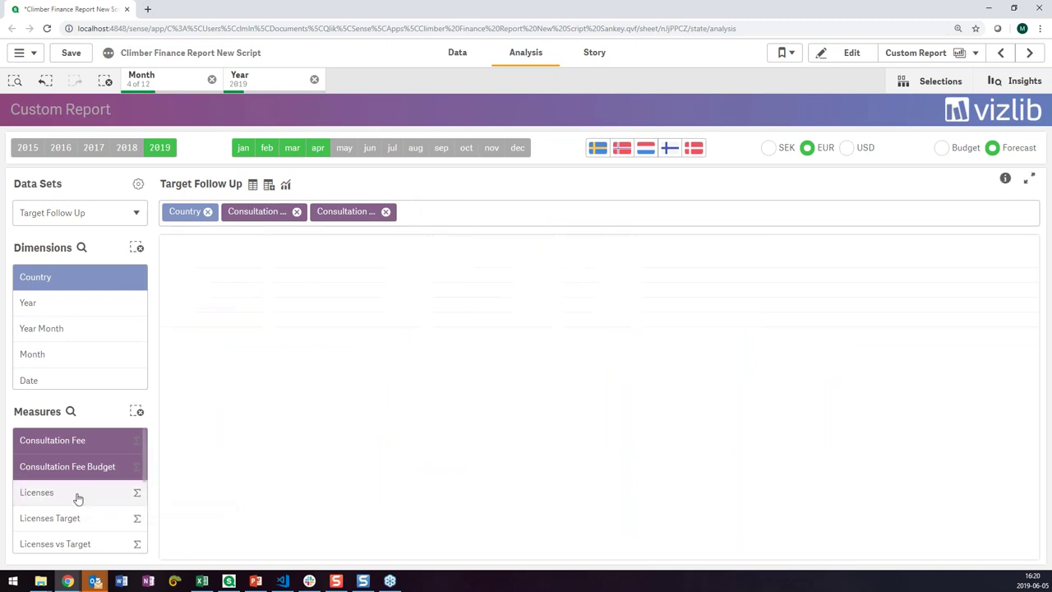
Search the measures for "co" and add Consultation Fee vs Target to the Target Follow Up table
left_click(71, 412)
type("conu")
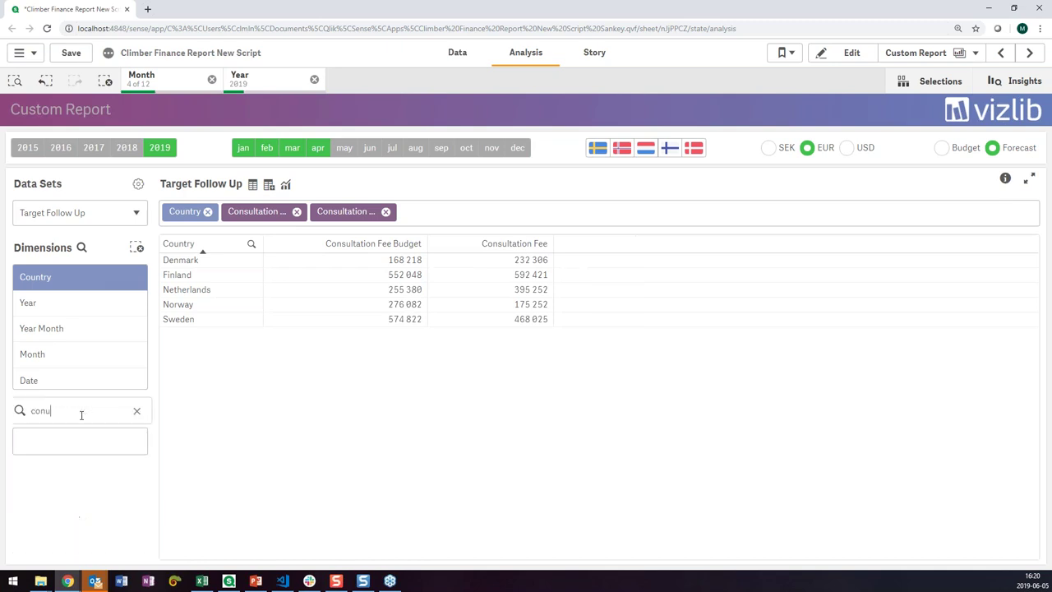
key("BackSpace")
key("BackSpace")
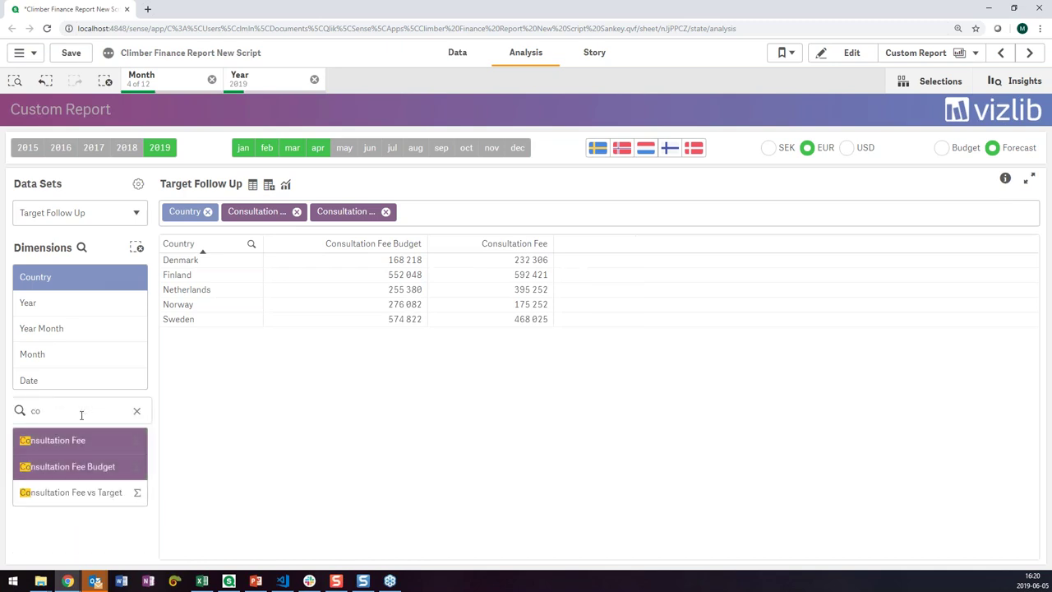
left_click(110, 496)
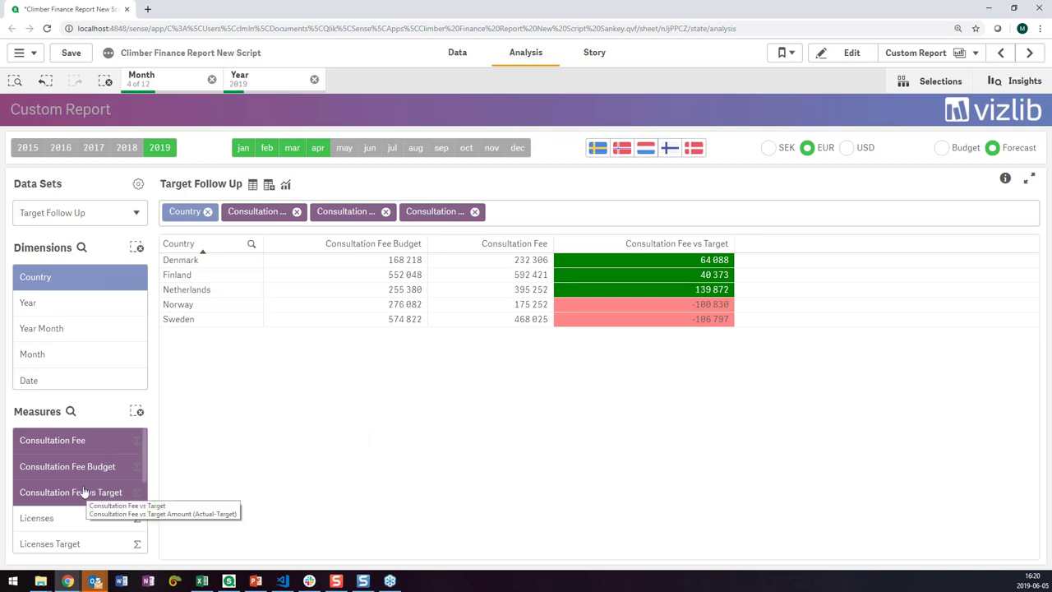
Turn on totals for Consultation Fee, Consultation Fee Budget and Consultation Fee vs Target in the Target Follow Up table
left_click(137, 440)
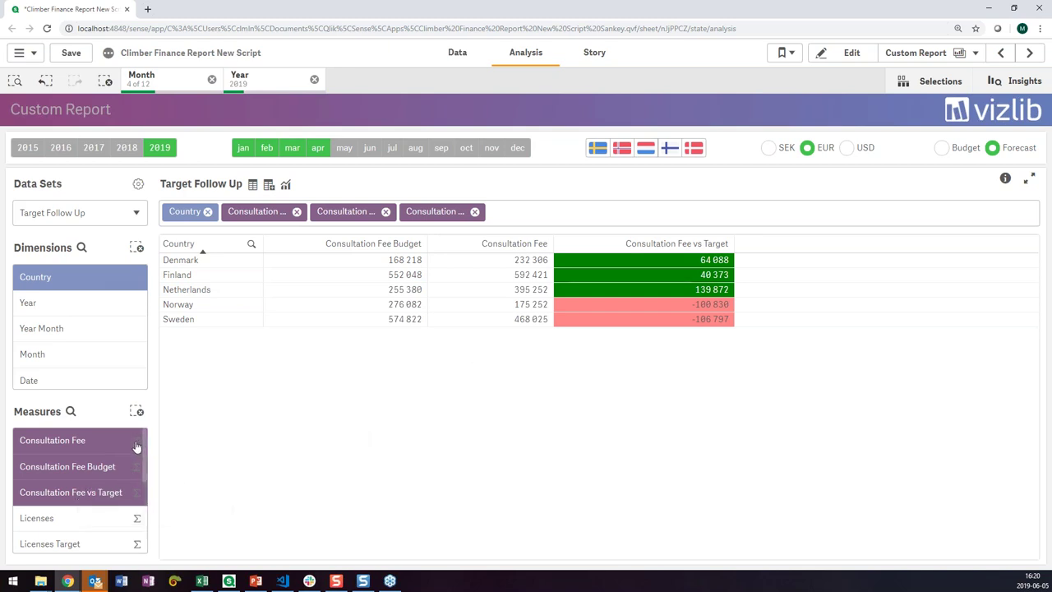
left_click(137, 466)
left_click(137, 492)
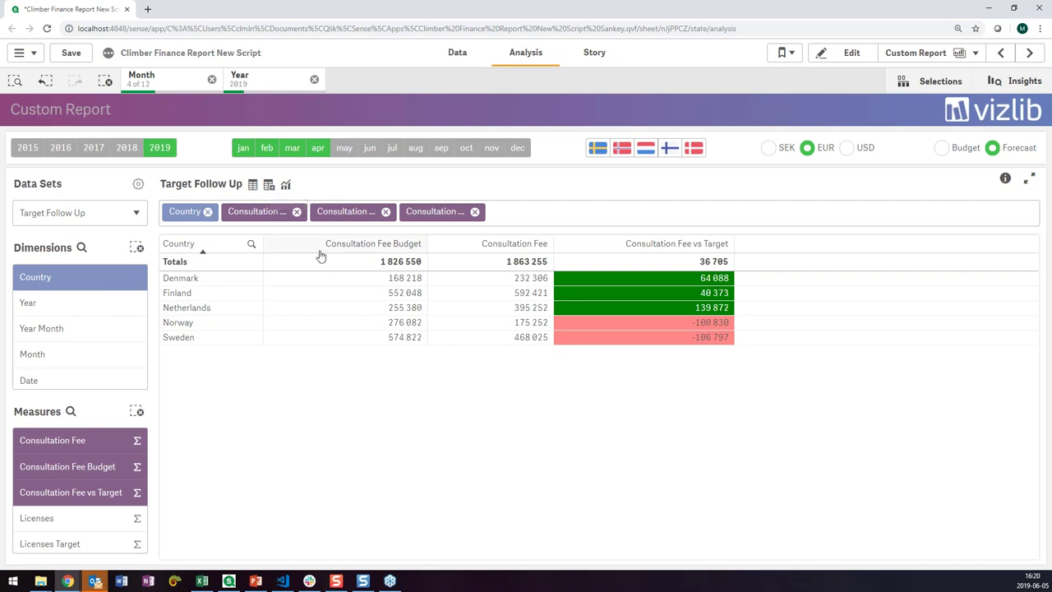
Switch the report to a pivot table with Country as rows and Year and the measures as columns, and clear the 2019 selection
left_click(270, 186)
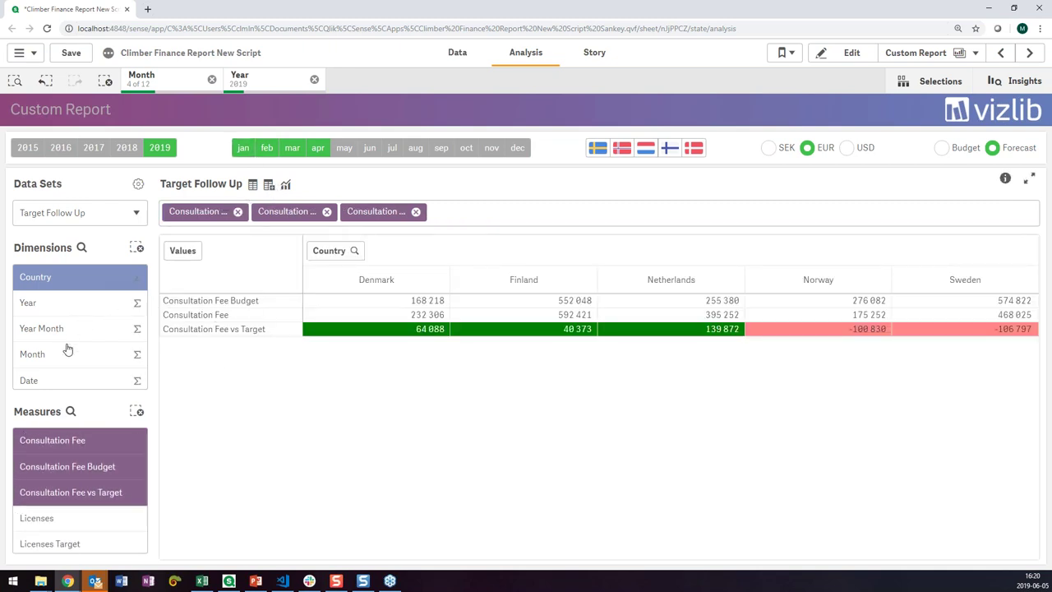
left_click(63, 306)
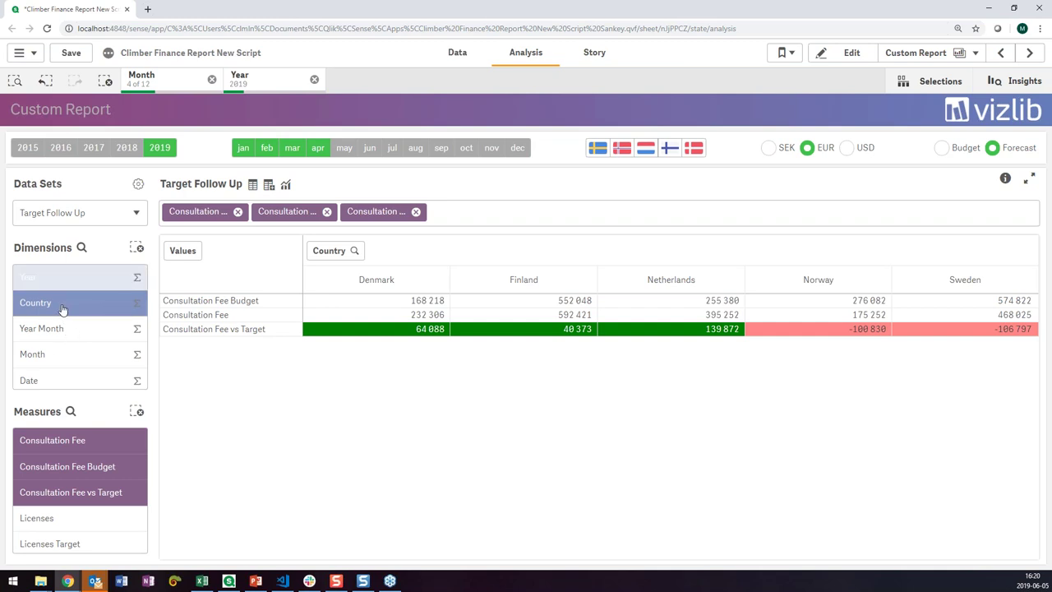
left_click_drag(233, 253, 461, 250)
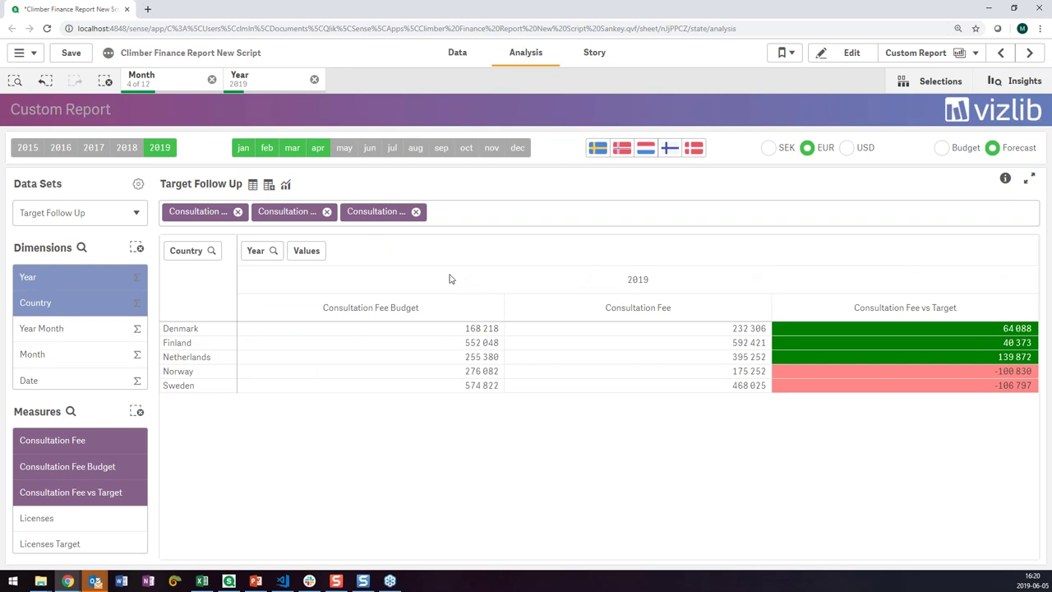
left_click(160, 148)
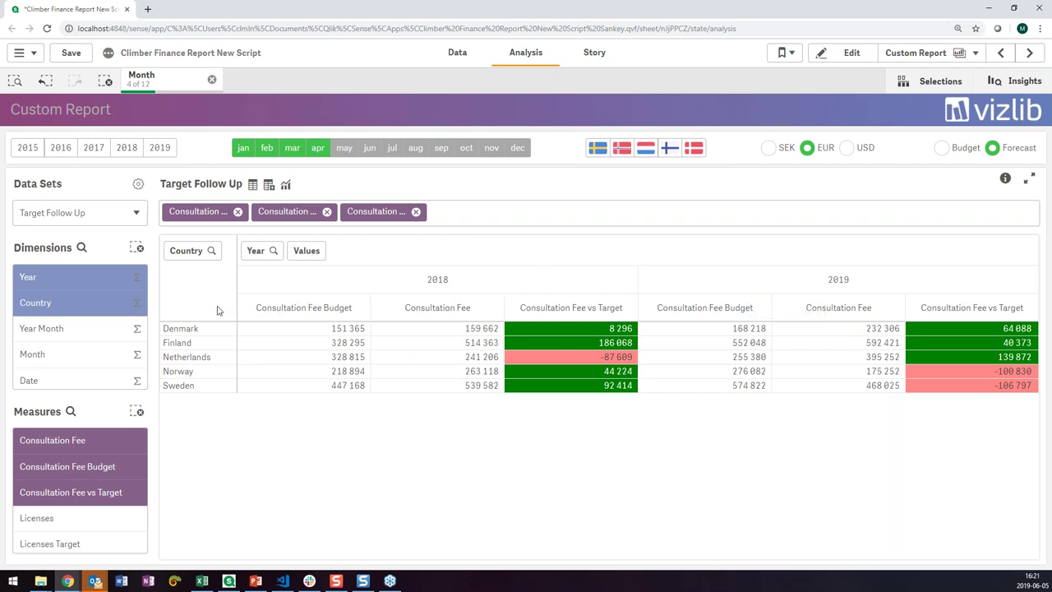
Remove Country and chart the measures by Year, with Consultation Fee vs Target as a line on the secondary axis
left_click(80, 304)
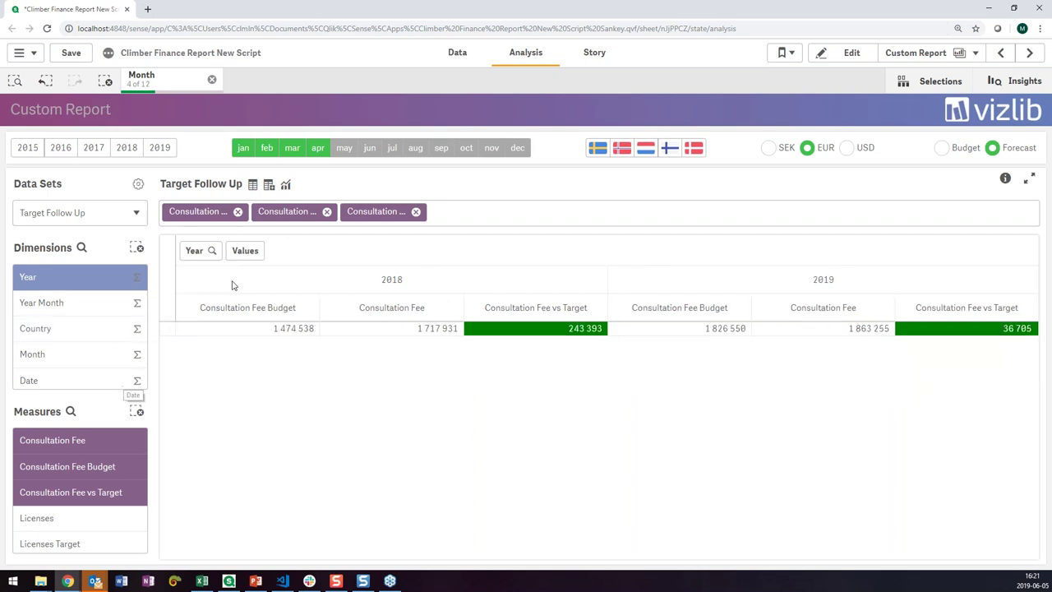
left_click(287, 187)
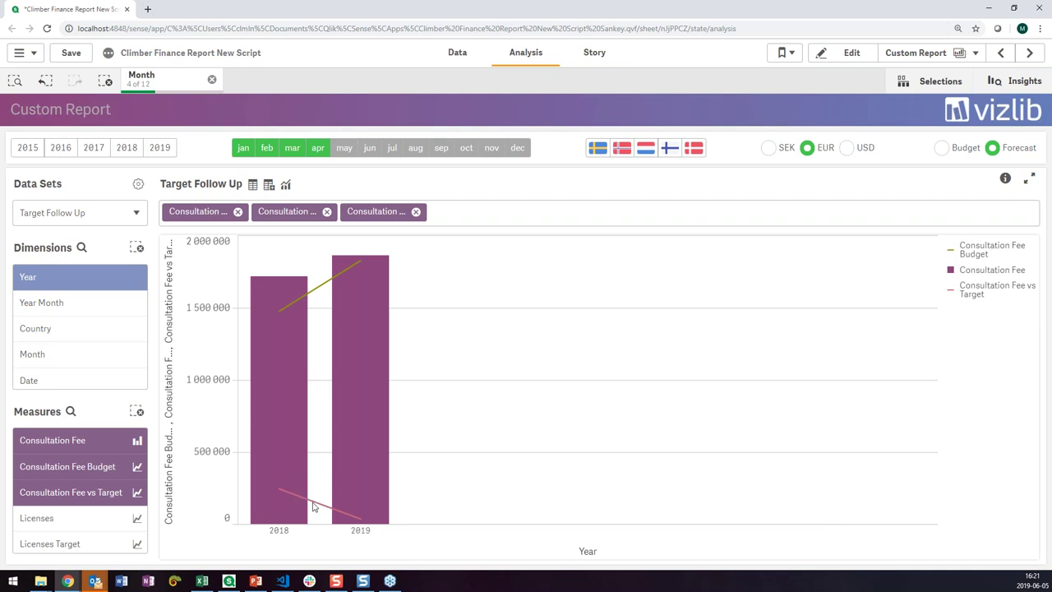
left_click(137, 491)
left_click(197, 526)
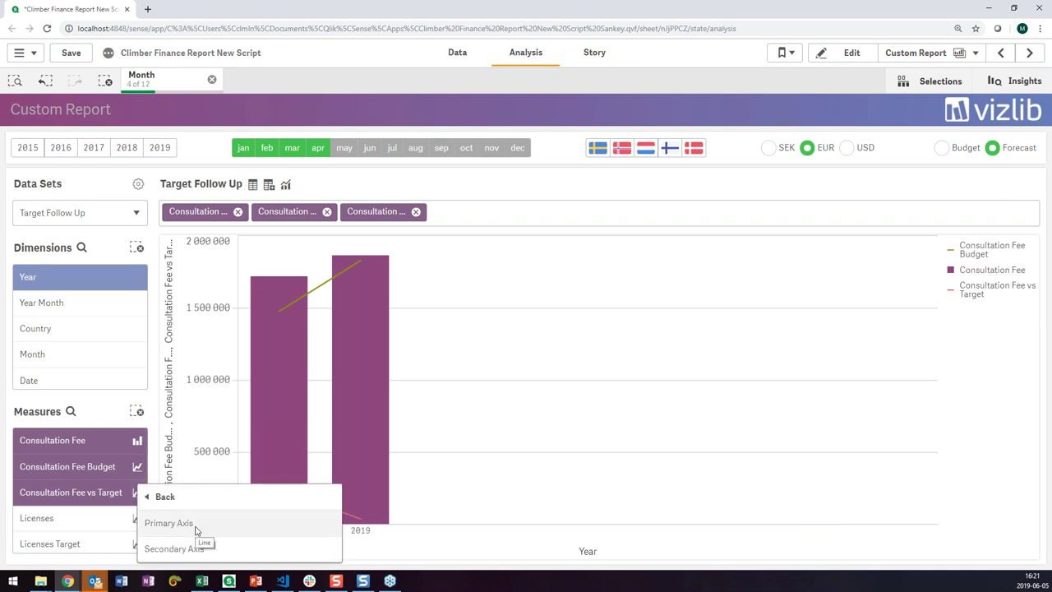
left_click(168, 548)
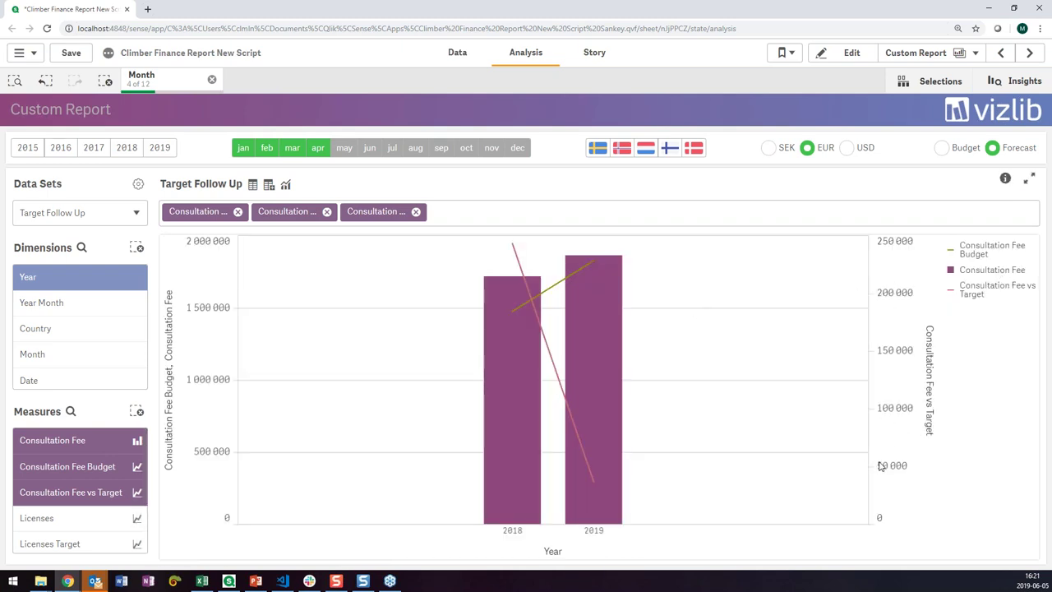
Look through the measures list, view the details of the chart's dimension and measures, and close the details
mouse_move(506, 499)
scroll(58, 478, "down", 2)
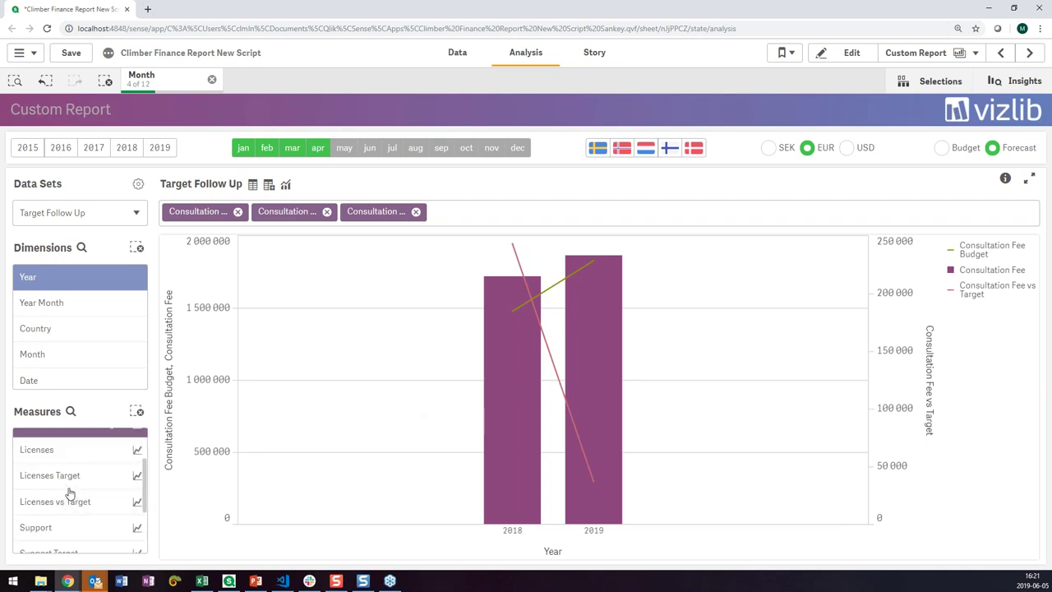
scroll(71, 500, "down", 2)
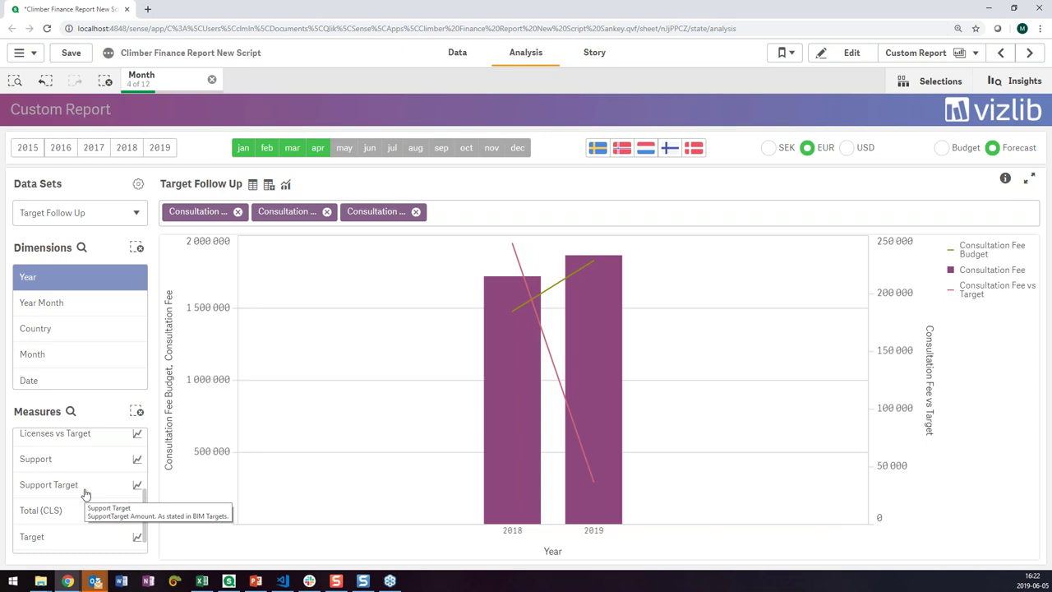
scroll(85, 493, "up", 5)
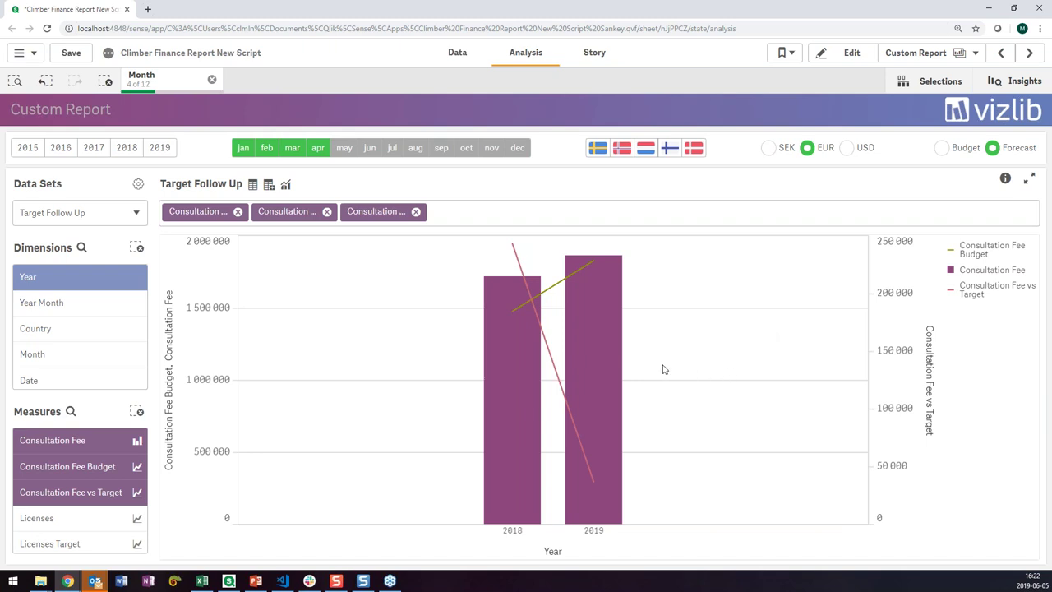
left_click(1005, 178)
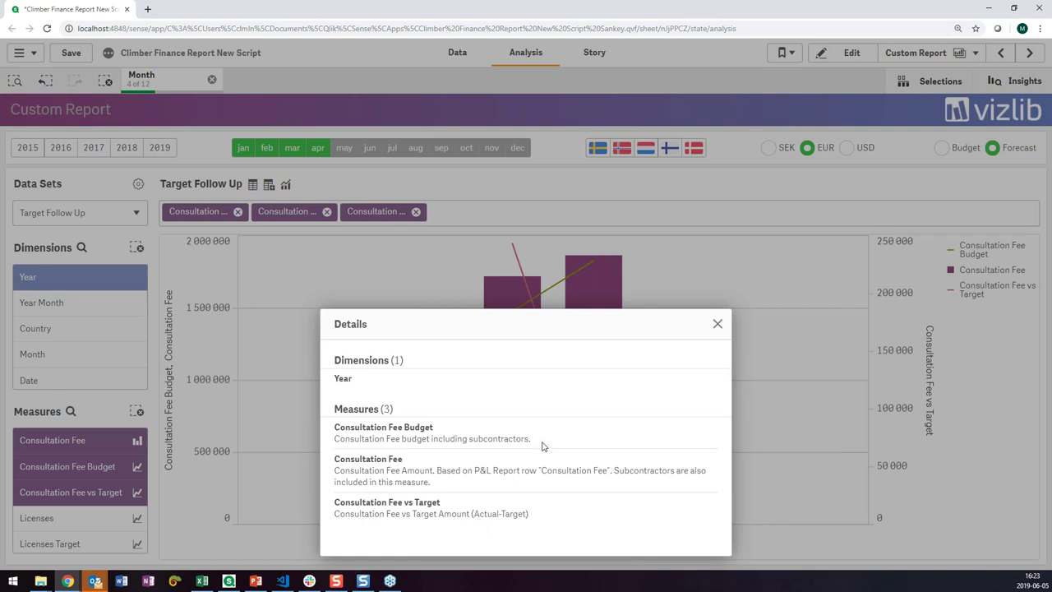
left_click(718, 325)
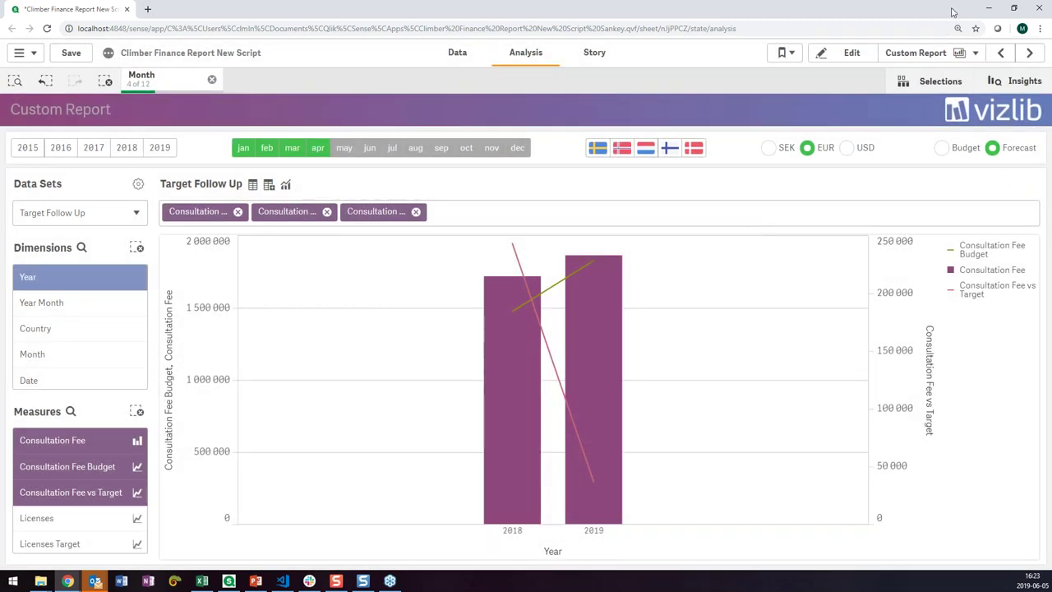
Go to the P&L vs Budget sheet and export its P&L table to Excel
left_click(921, 56)
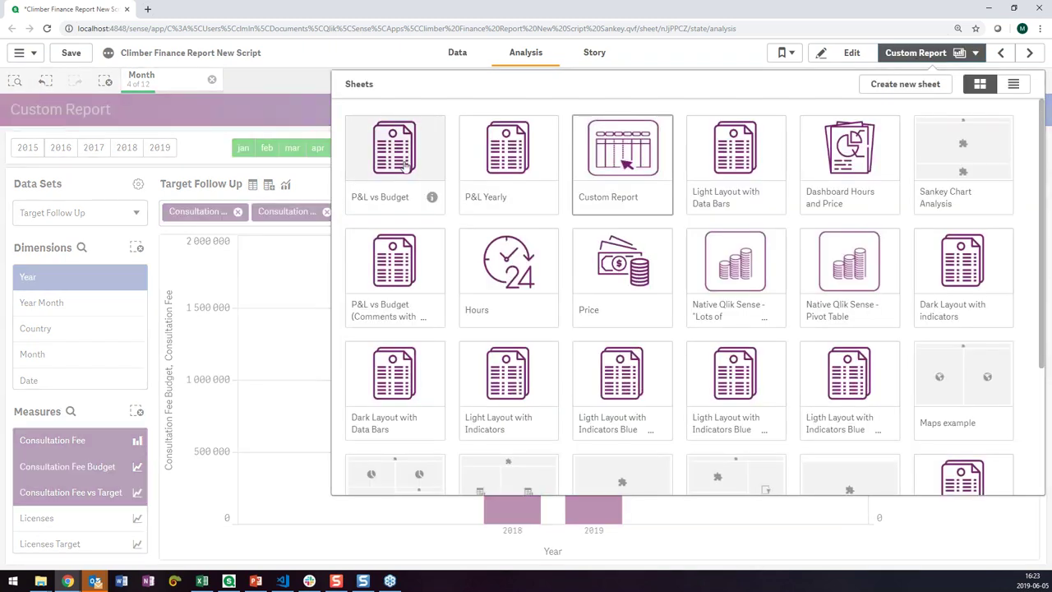
left_click(405, 164)
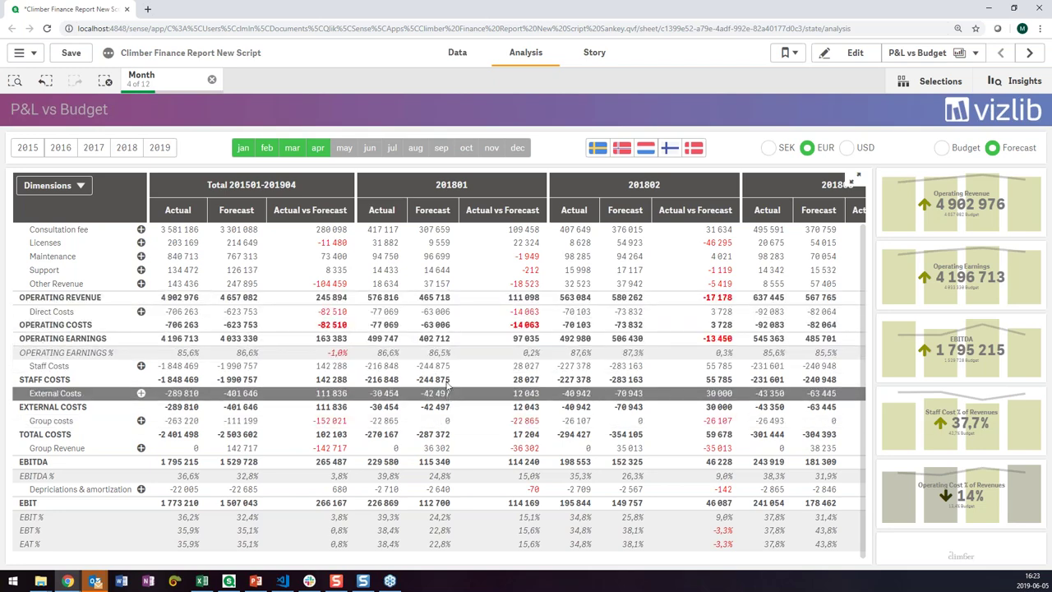
right_click(429, 346)
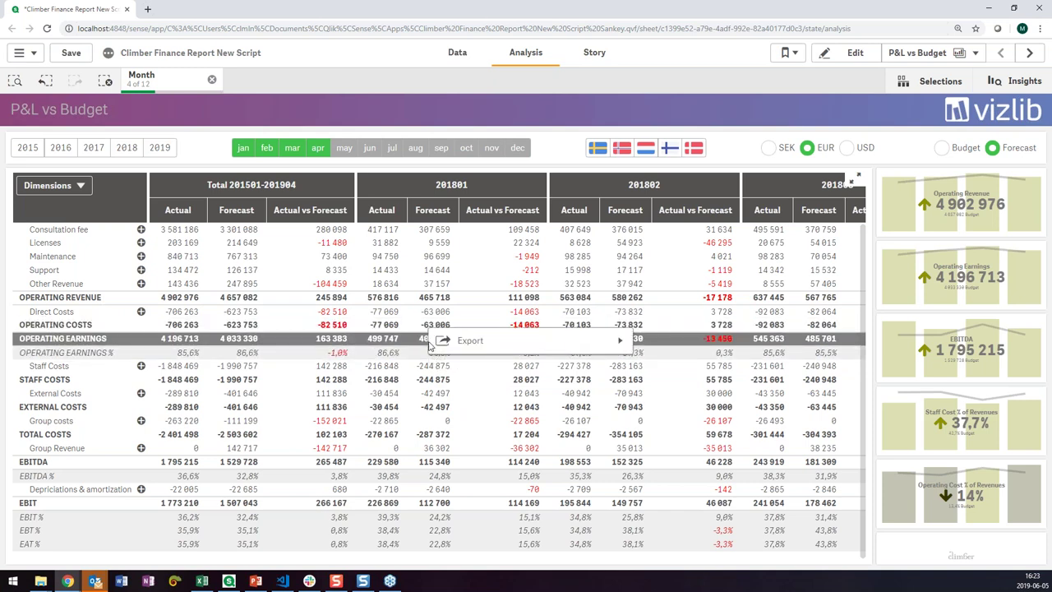
left_click(473, 340)
left_click(465, 419)
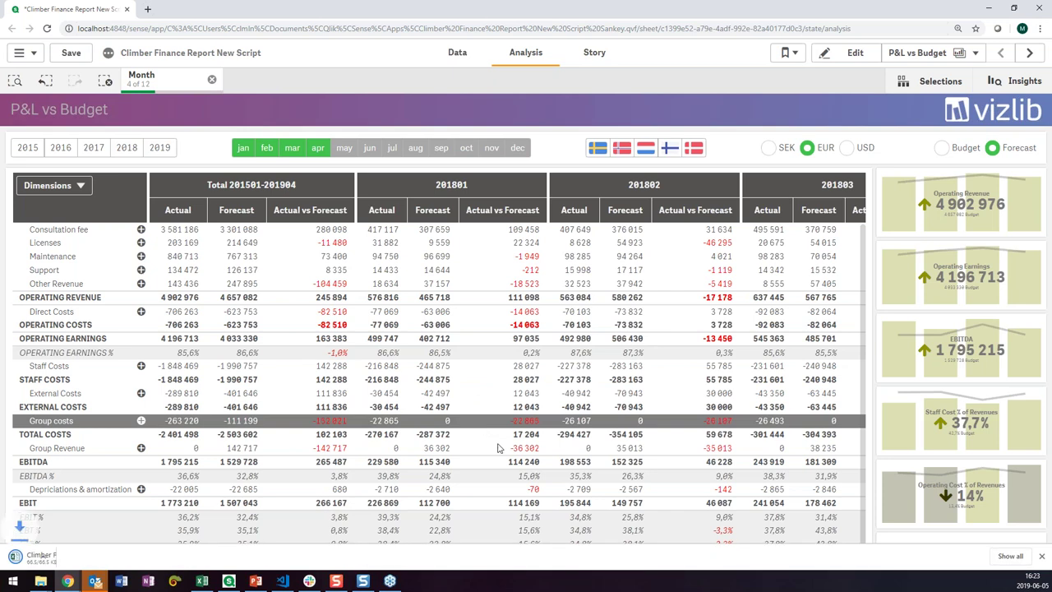
Open the exported workbook in Excel, inspect the total Forecast cell for Operating Earnings, and return to the Qlik Sense report
left_click(43, 563)
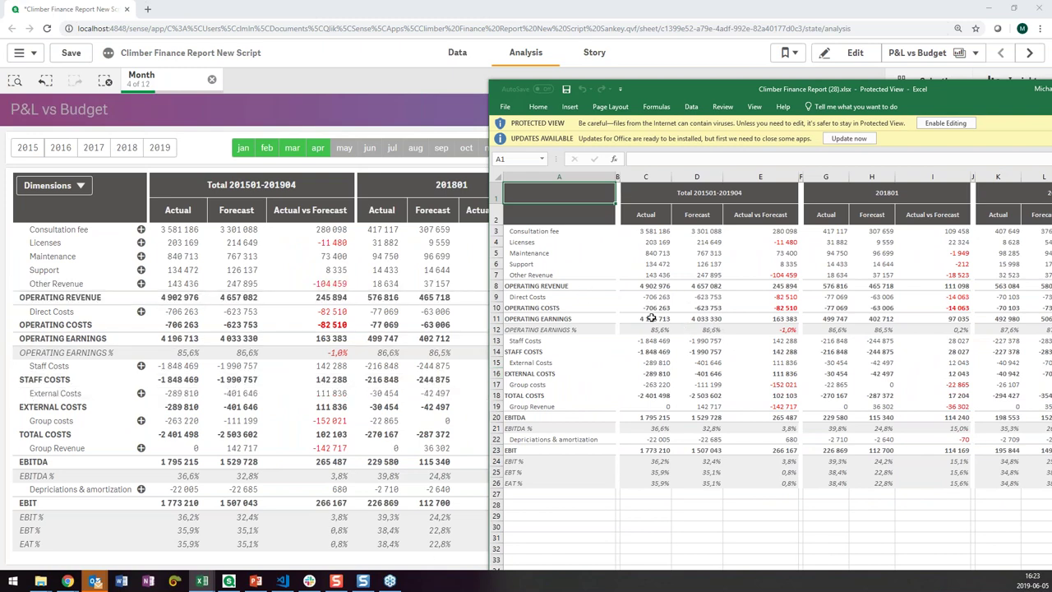
left_click(716, 318)
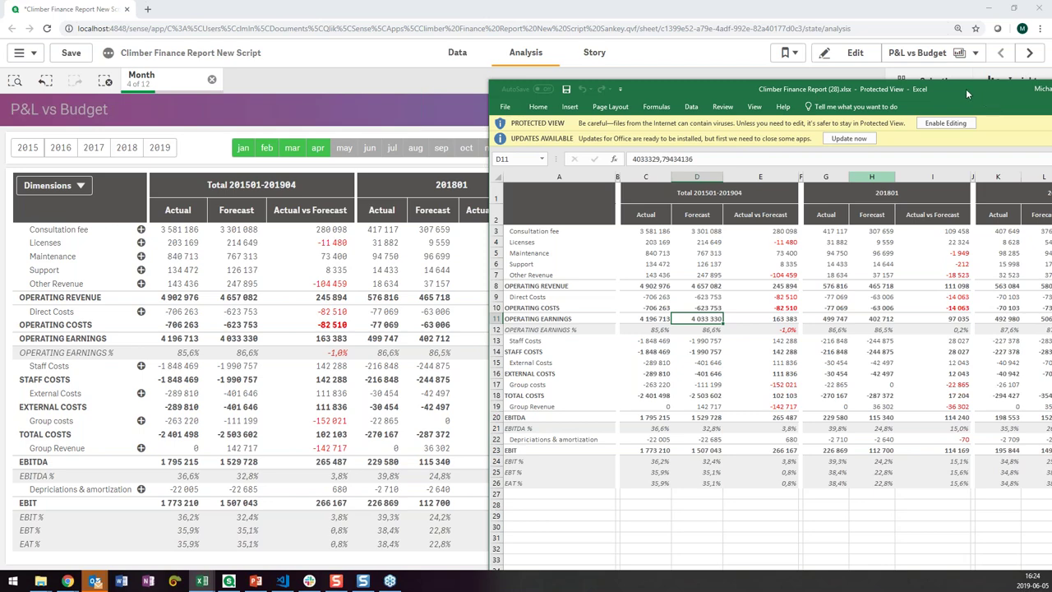
left_click(862, 70)
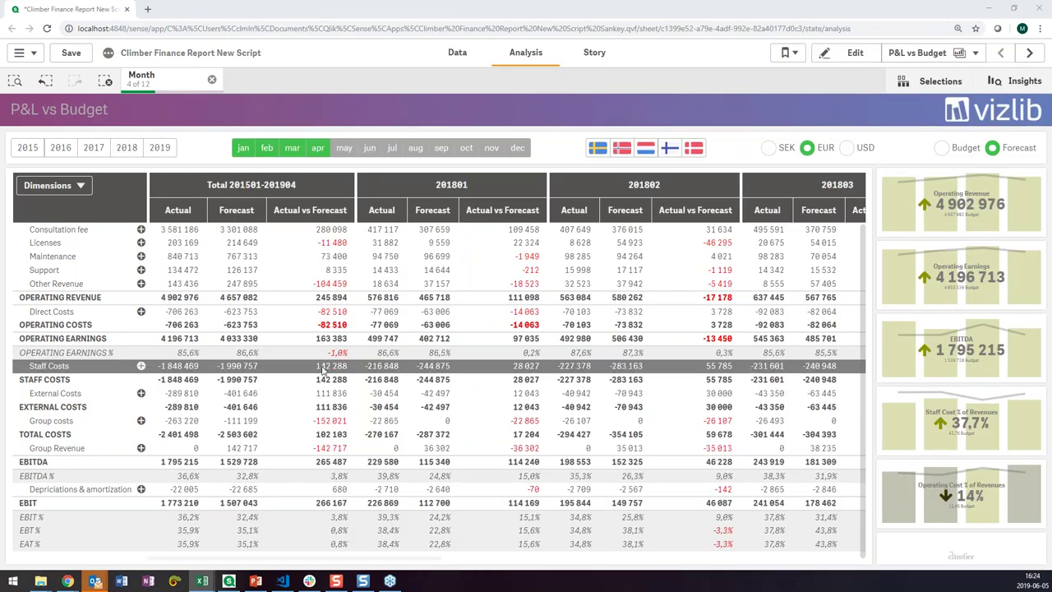
View the export options available for the P&L table and dismiss them without exporting
right_click(333, 354)
left_click(442, 365)
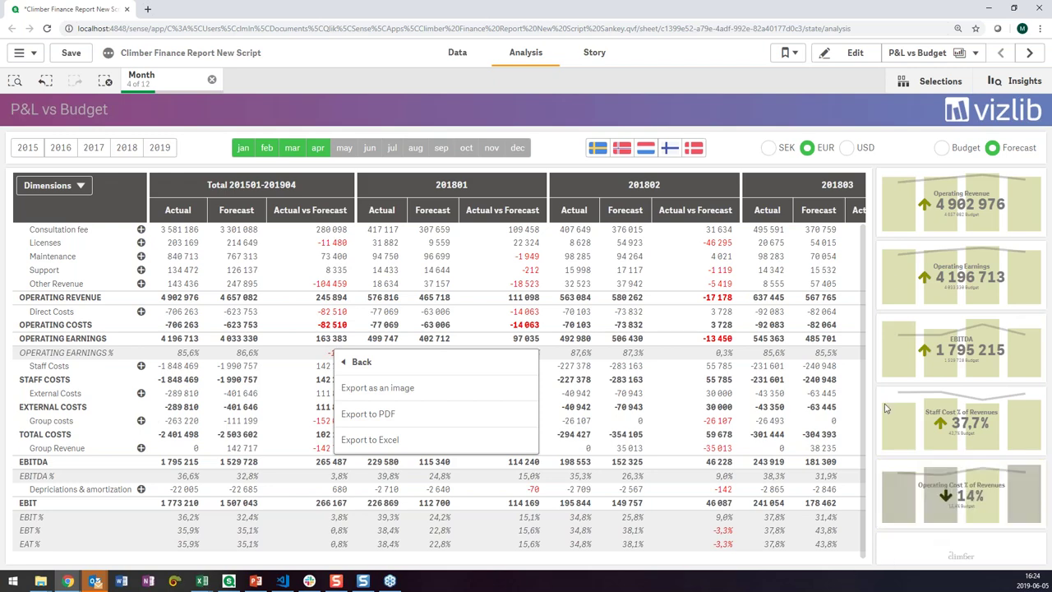
left_click(822, 168)
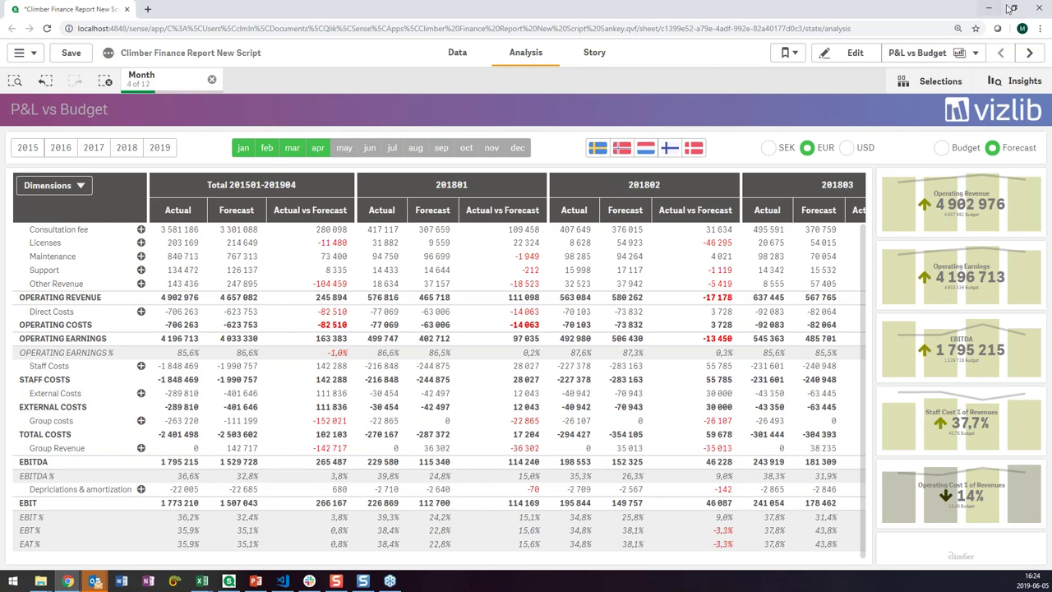
Show the desktop and switch to the PowerPoint presentation at the "How it works" slide
key("super+d")
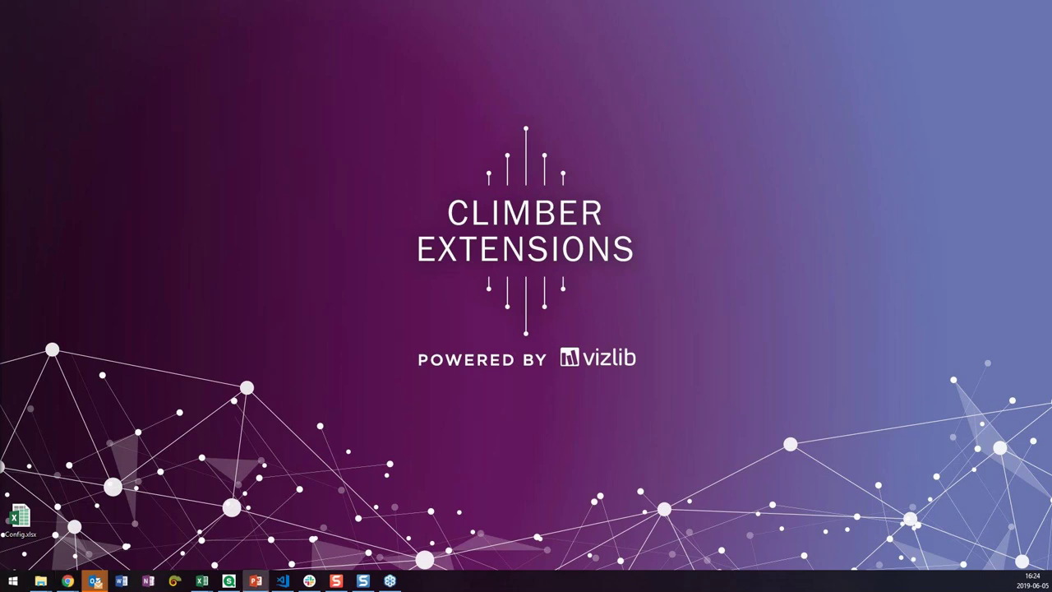
left_click(255, 581)
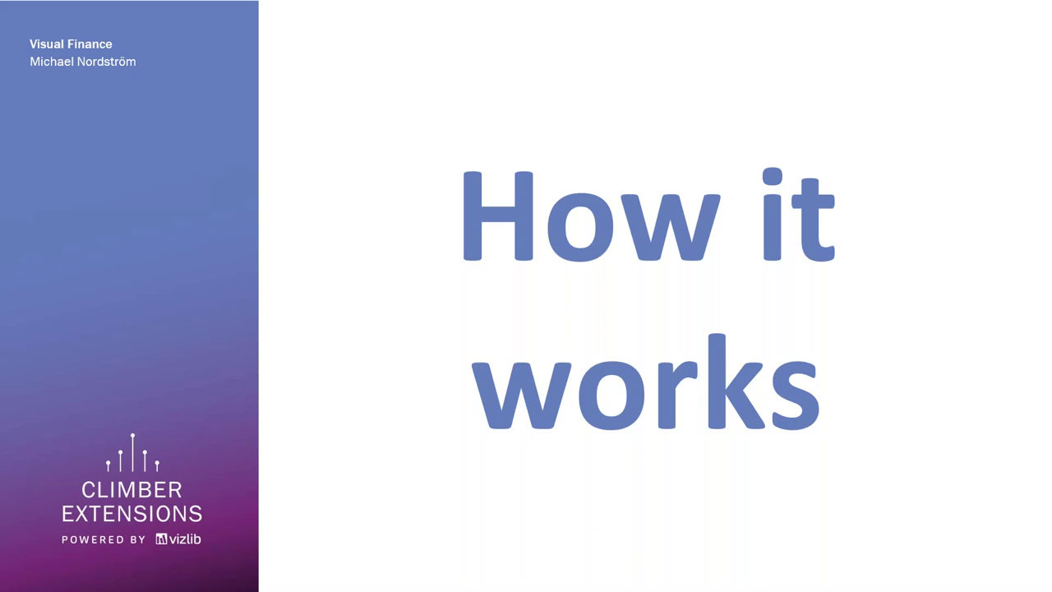